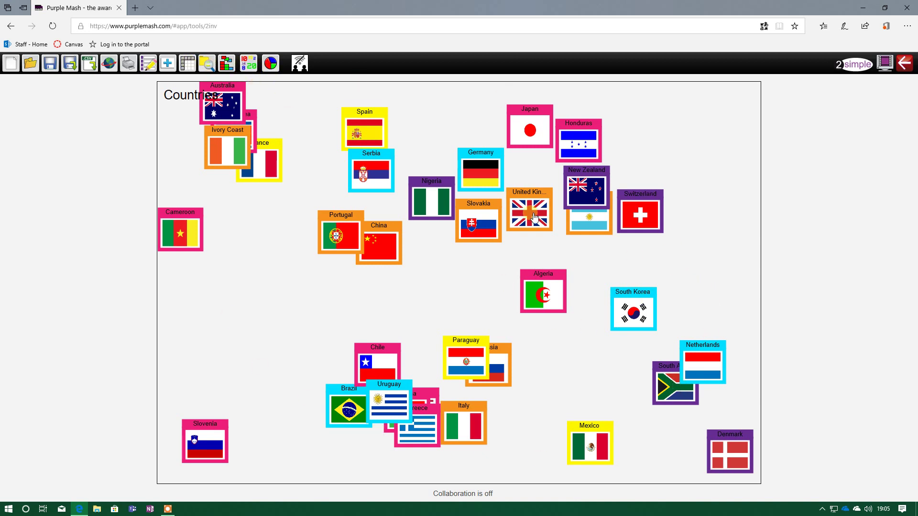
# Step: Lay the scattered Countries flag cards out as a tiled grid in rows of six
pyautogui.click(227, 63)
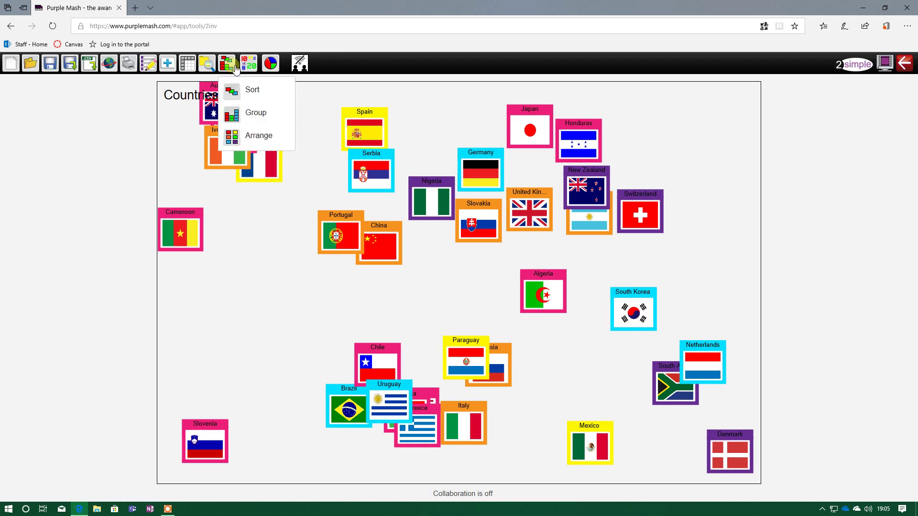
pyautogui.click(239, 138)
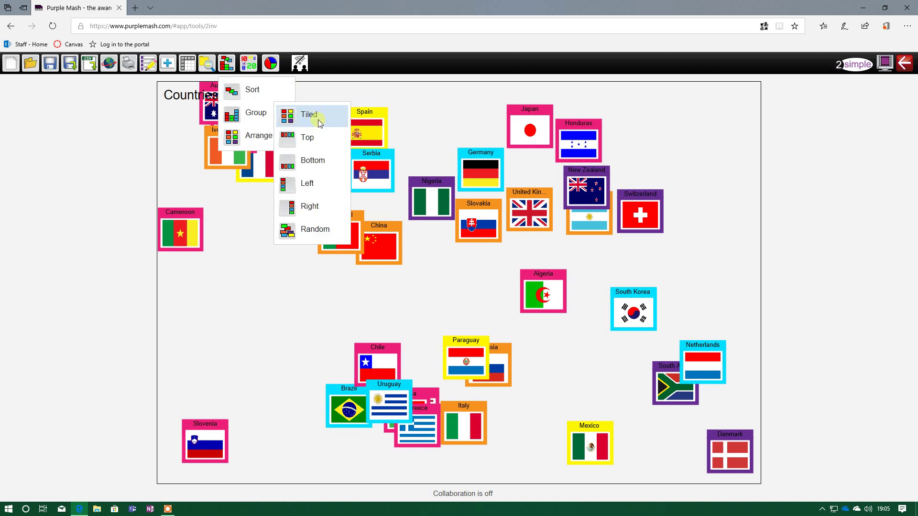
pyautogui.click(319, 120)
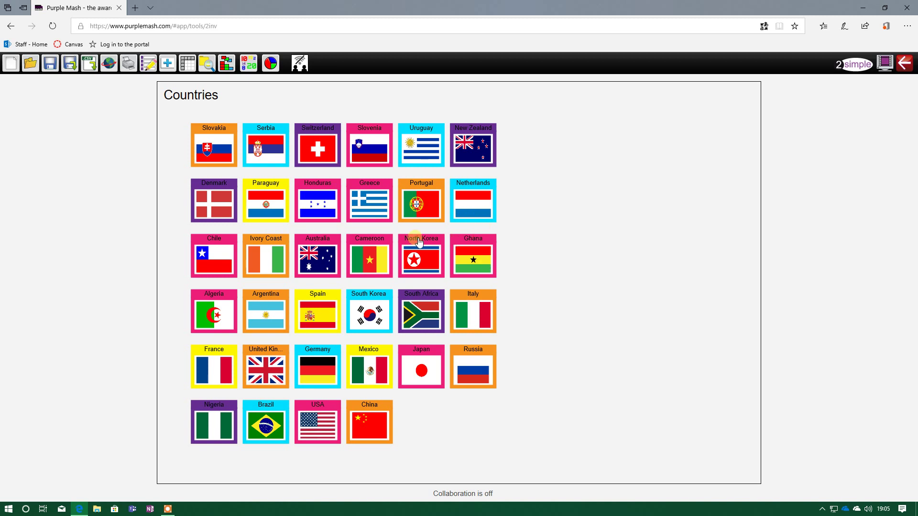
pyautogui.click(190, 71)
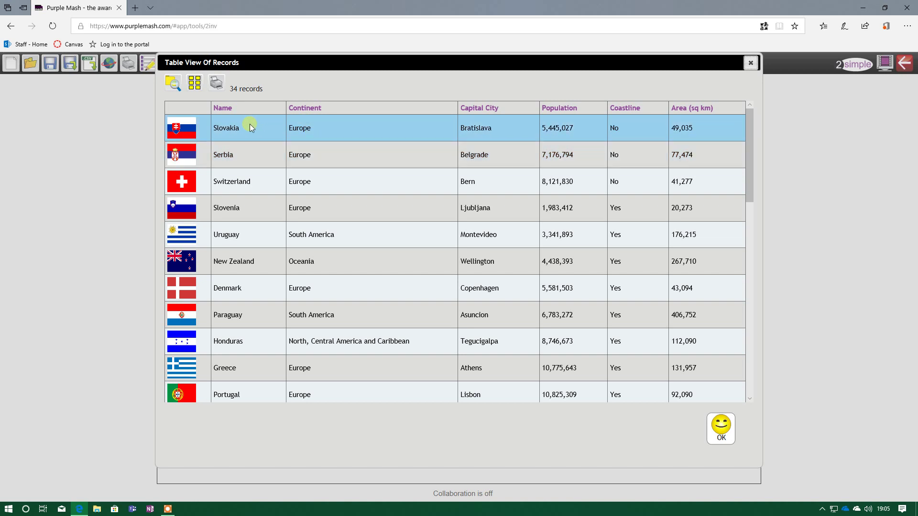
pyautogui.tripleClick(274, 90)
pyautogui.click(274, 90)
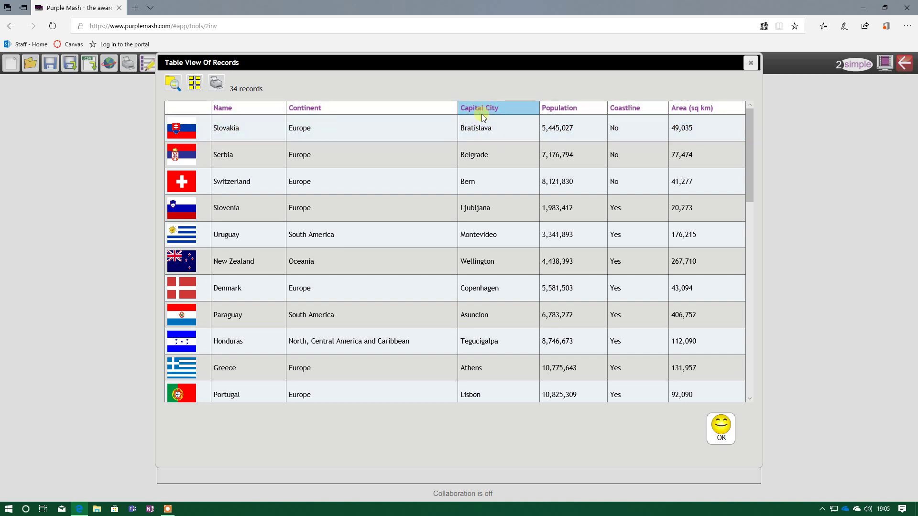
pyautogui.scroll(-10, 496, 191)
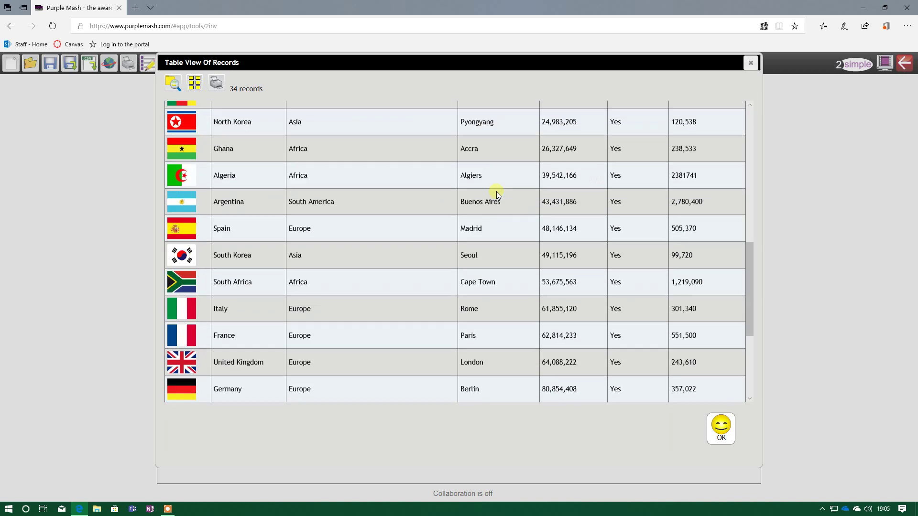
pyautogui.scroll(10, 497, 229)
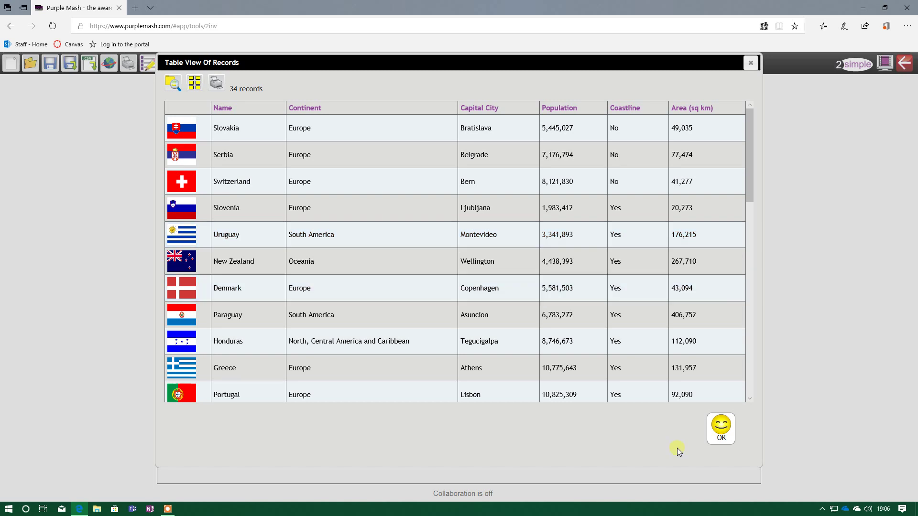
pyautogui.click(721, 429)
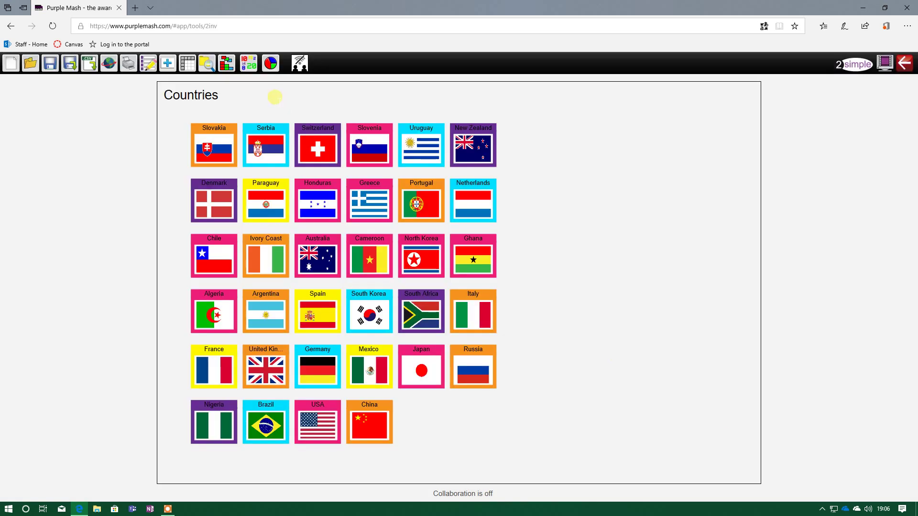
# Step: Start a Find on the Capital City field and enter Beijing as the value
pyautogui.click(212, 70)
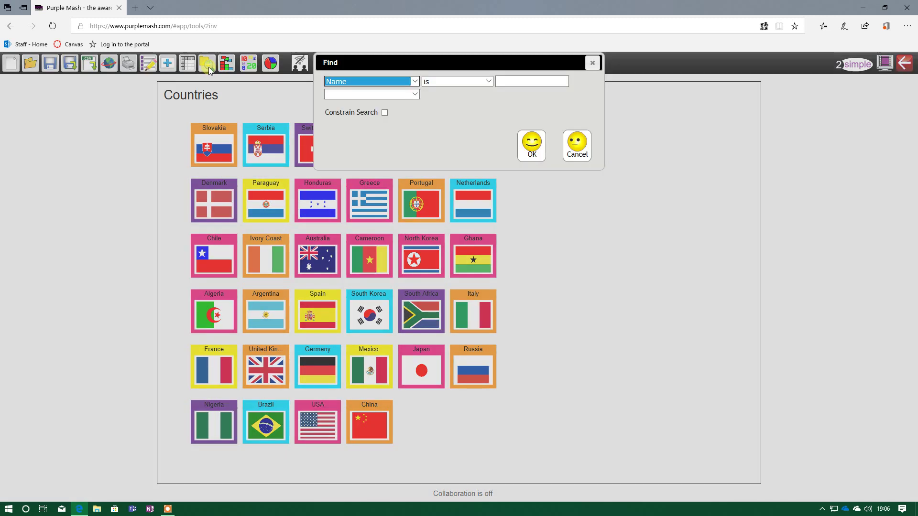
pyautogui.click(381, 82)
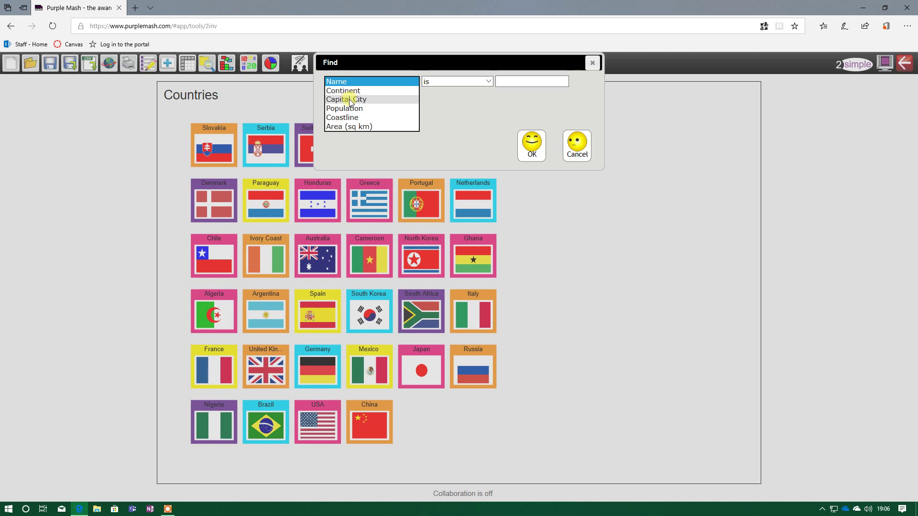
pyautogui.click(349, 99)
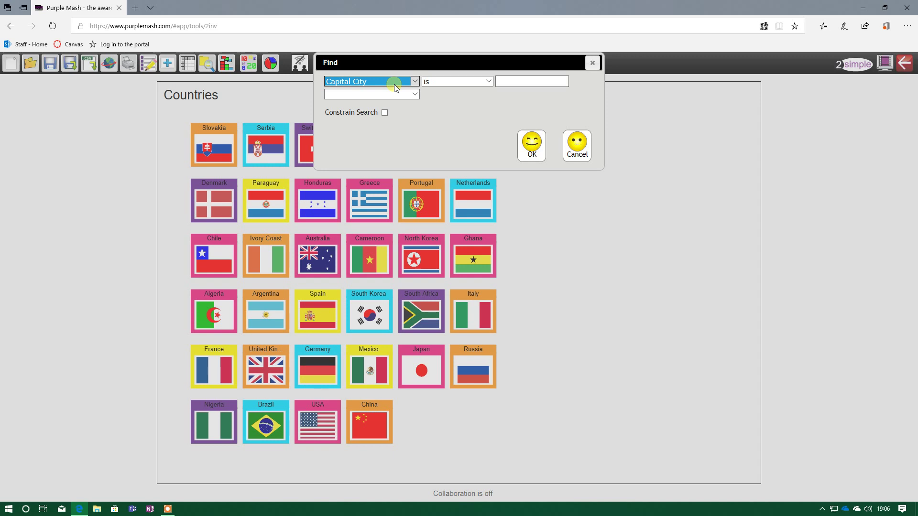
pyautogui.click(435, 81)
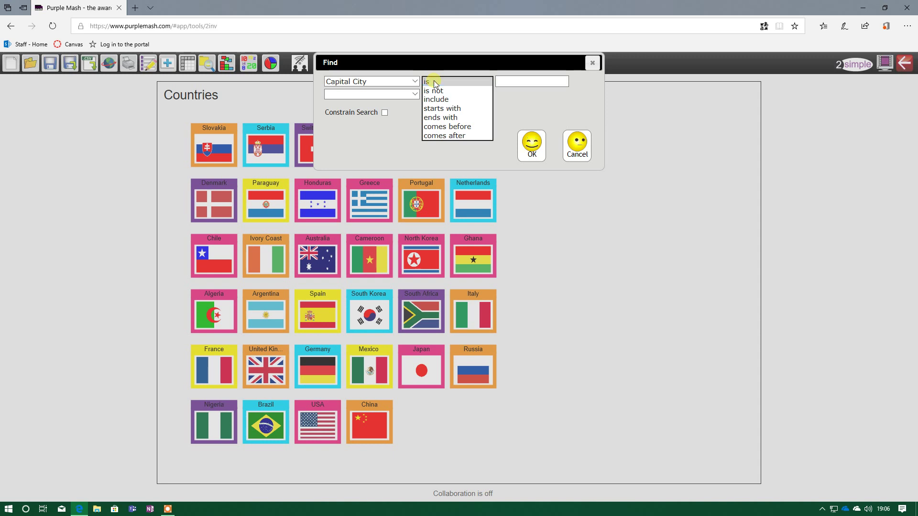
pyautogui.click(435, 82)
pyautogui.click(502, 81)
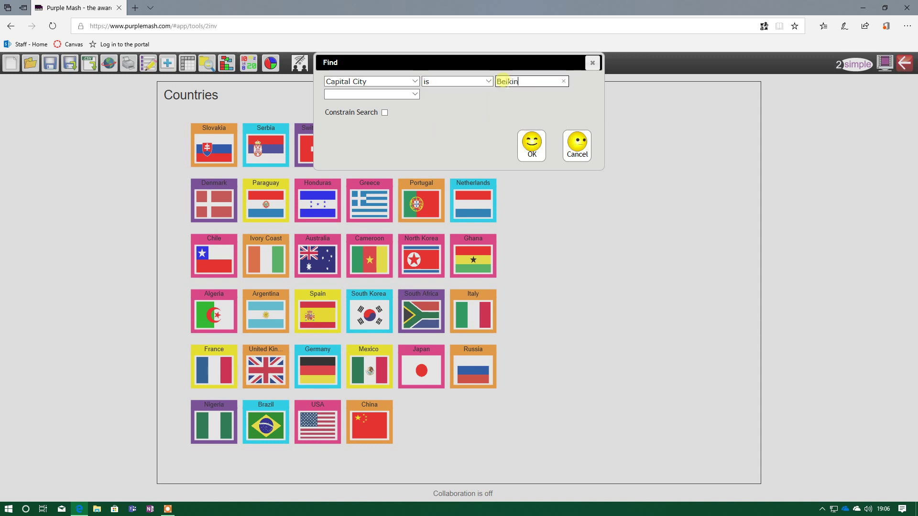
pyautogui.write('Beikin')
pyautogui.press('BackSpace')
# Step: Change the condition to 'starts with' and replace the value with 'Be'
pyautogui.click(460, 82)
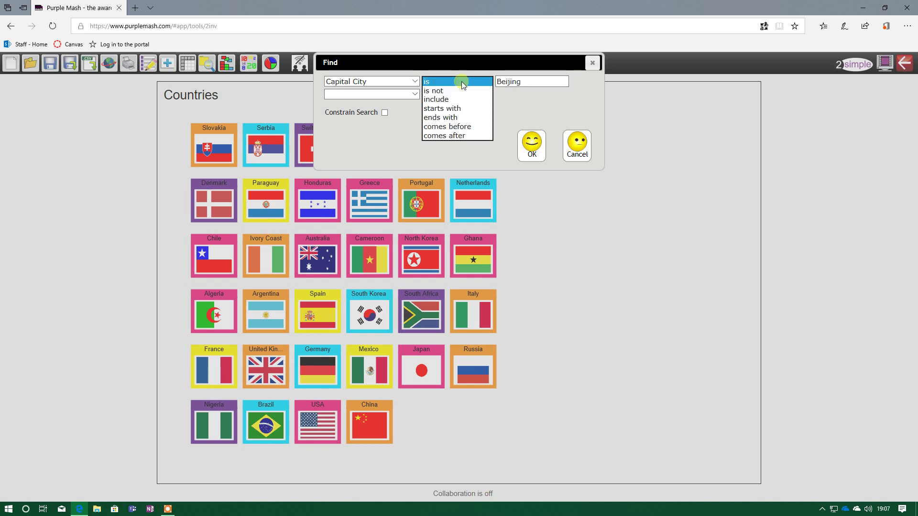
pyautogui.click(464, 108)
pyautogui.click(507, 82)
pyautogui.doubleClick(507, 81)
pyautogui.write('Be')
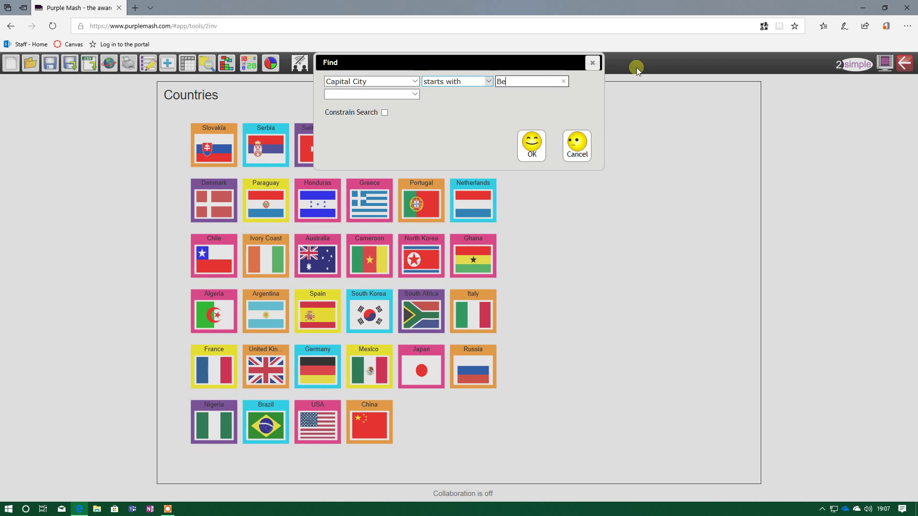
# Step: Run the 'Be' capital search at top speed and check Serbia's record
pyautogui.click(531, 146)
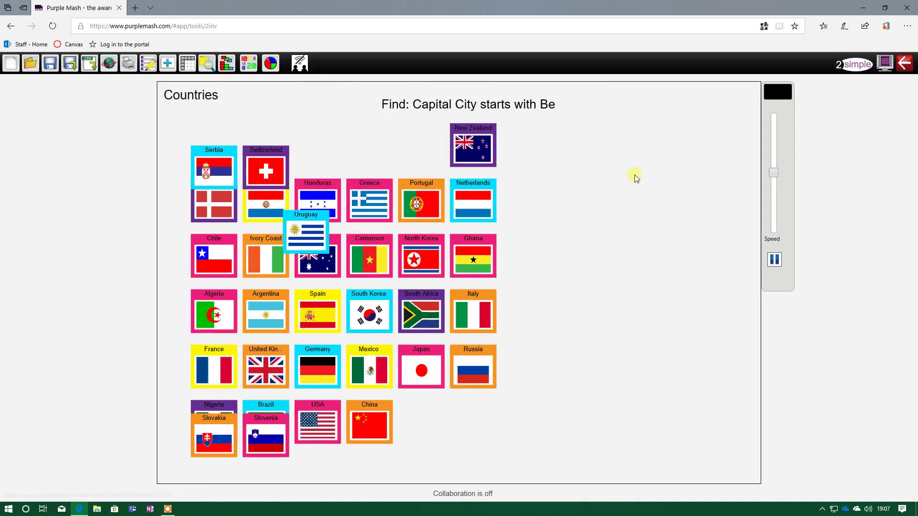
pyautogui.moveTo(773, 173); pyautogui.dragTo(777, 106)
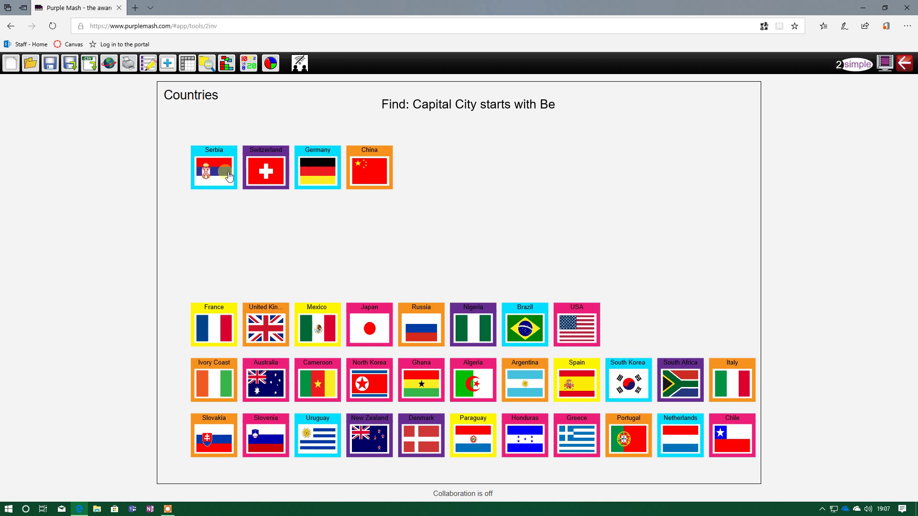
pyautogui.click(224, 173)
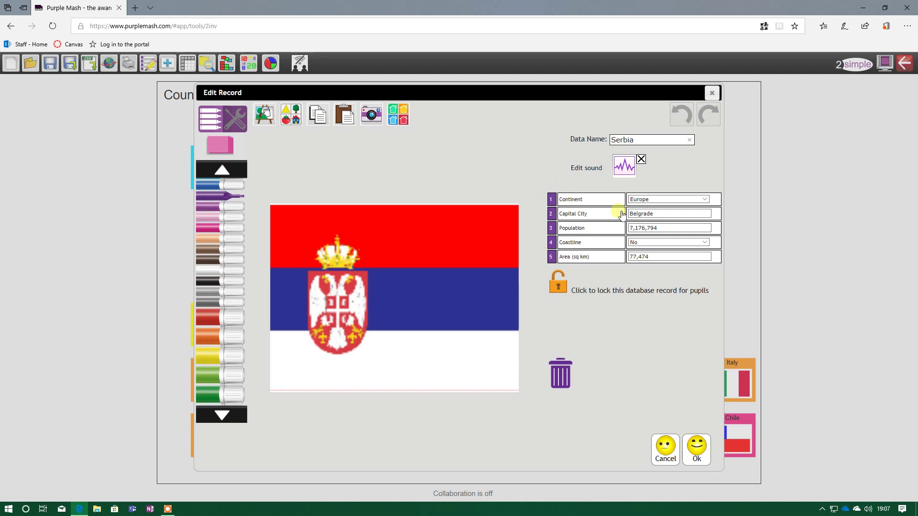
pyautogui.click(712, 93)
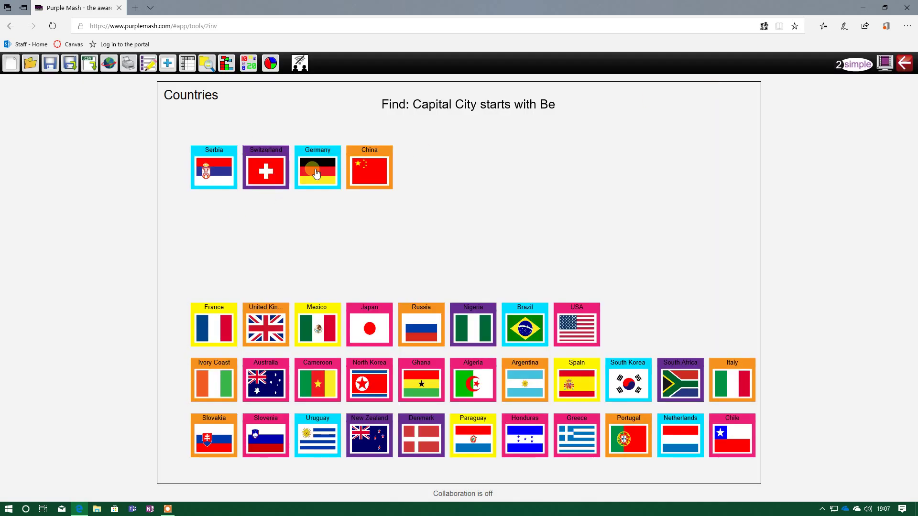
# Step: Check China's record to confirm its capital, Beijing, starts with Be
pyautogui.click(372, 168)
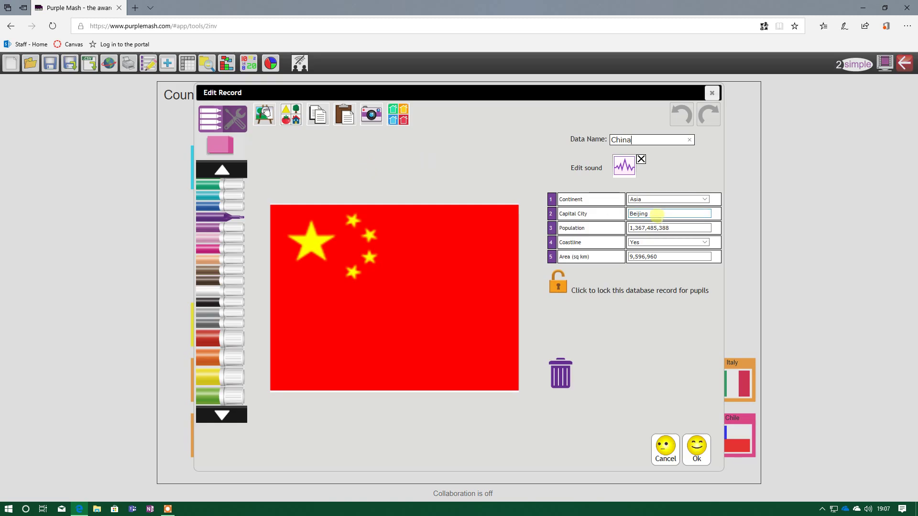
pyautogui.doubleClick(638, 214)
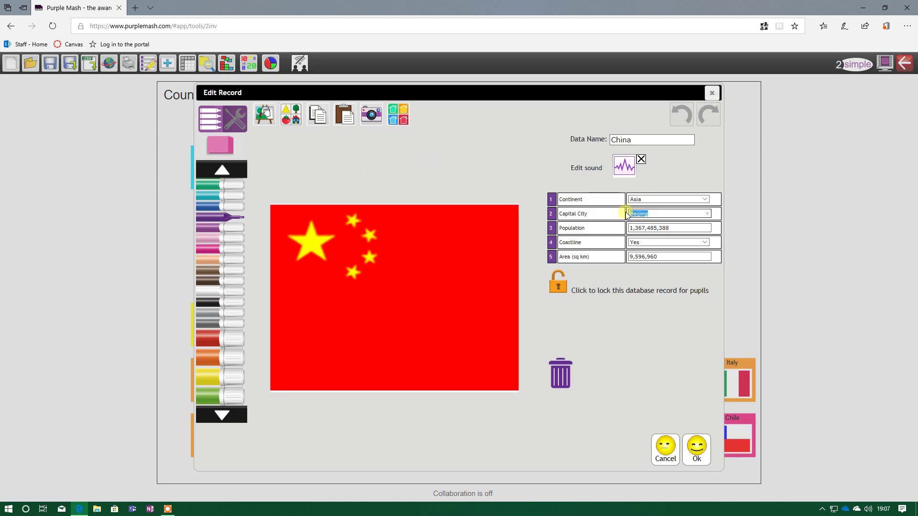
pyautogui.click(711, 94)
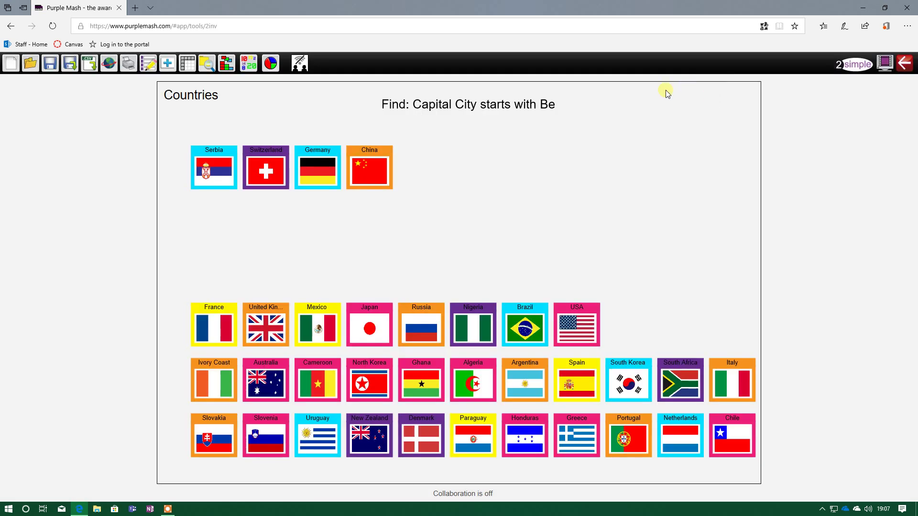
pyautogui.click(380, 169)
pyautogui.click(712, 93)
# Step: Search for countries with Population greater than 60000000, grouping 11 matches
pyautogui.click(216, 61)
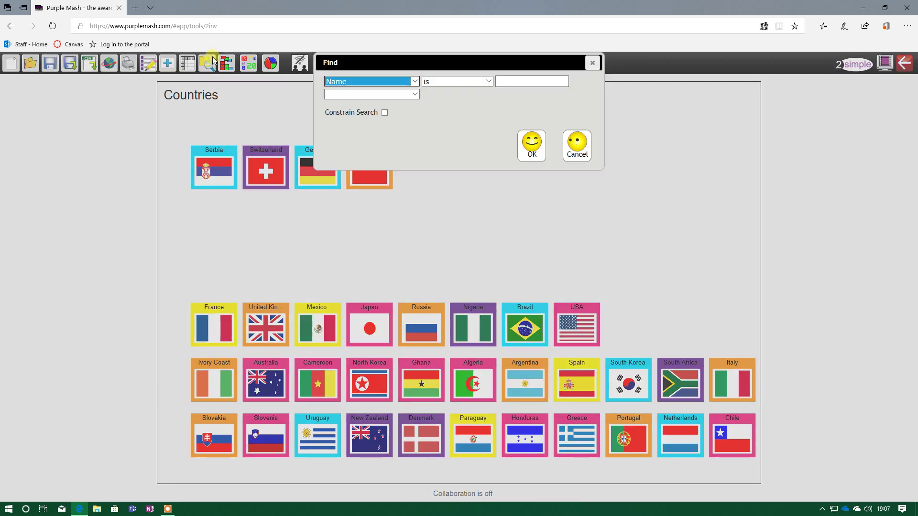
pyautogui.click(400, 79)
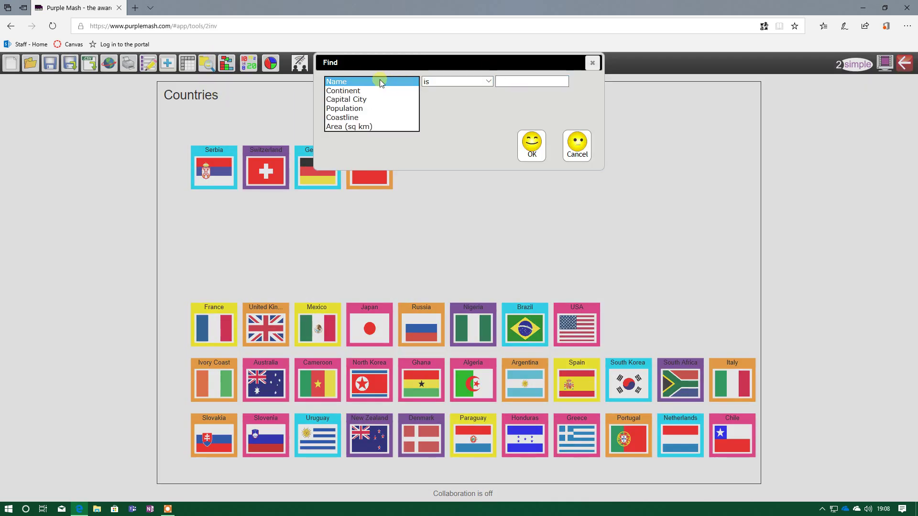
pyautogui.click(379, 81)
pyautogui.click(449, 82)
pyautogui.click(413, 82)
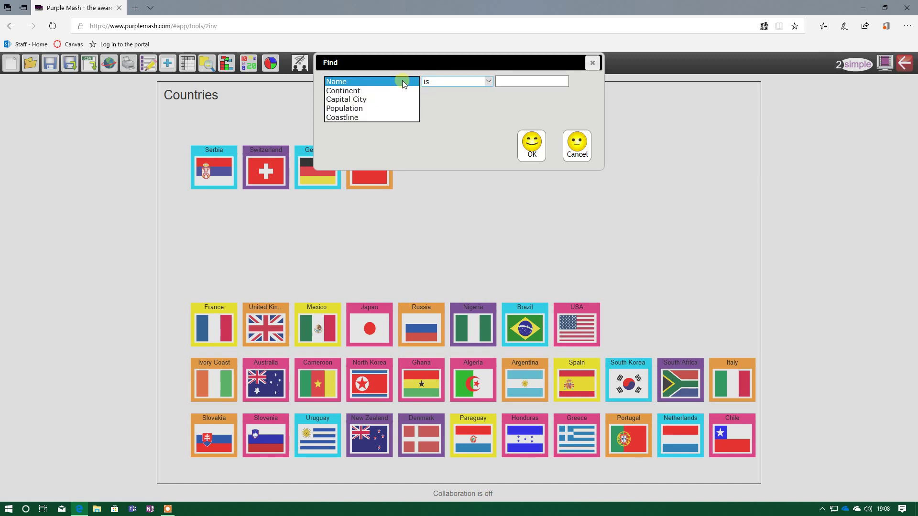
pyautogui.click(354, 108)
pyautogui.click(471, 88)
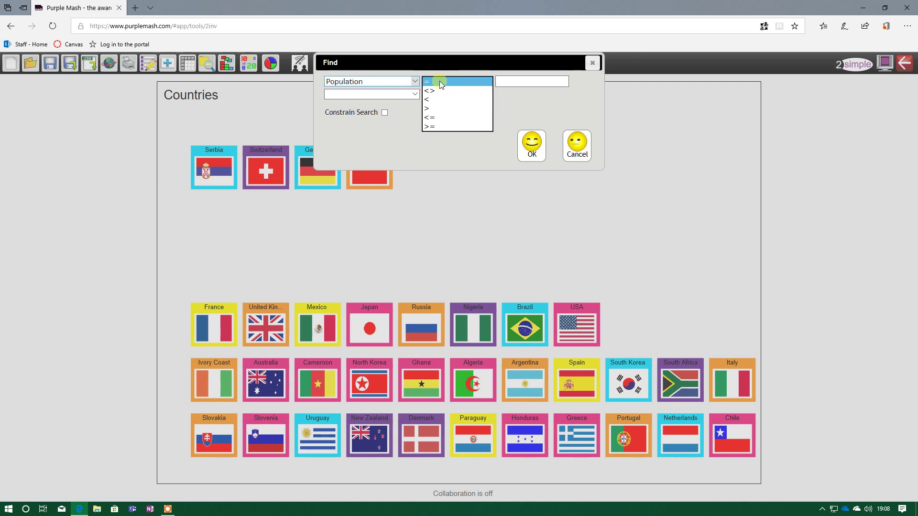
pyautogui.click(431, 109)
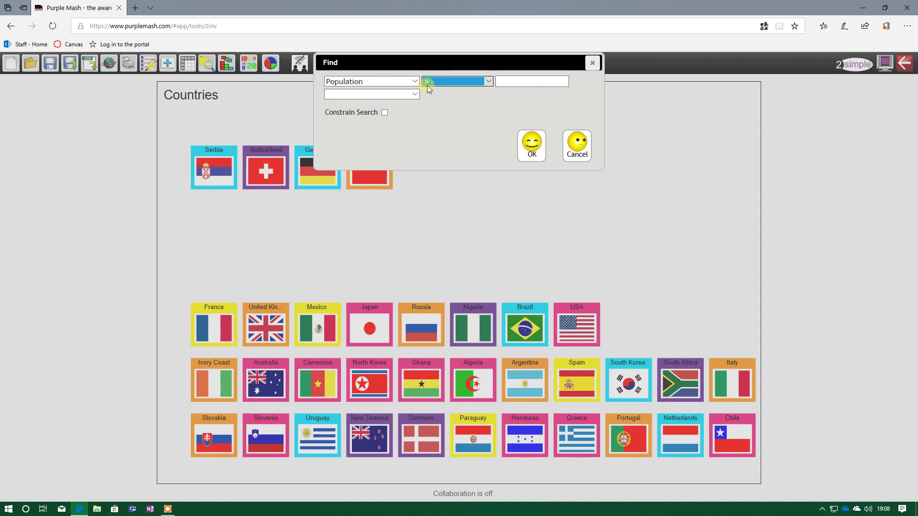
pyautogui.click(500, 80)
pyautogui.click(502, 81)
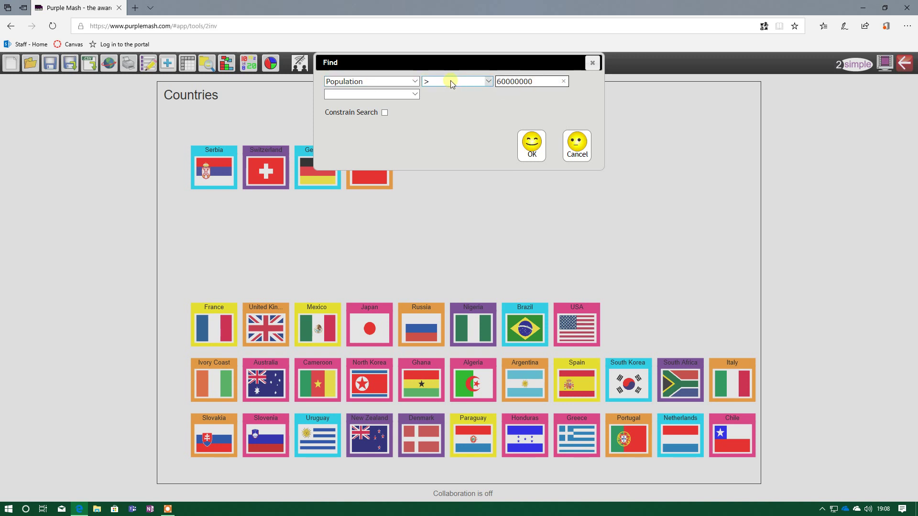
pyautogui.click(532, 148)
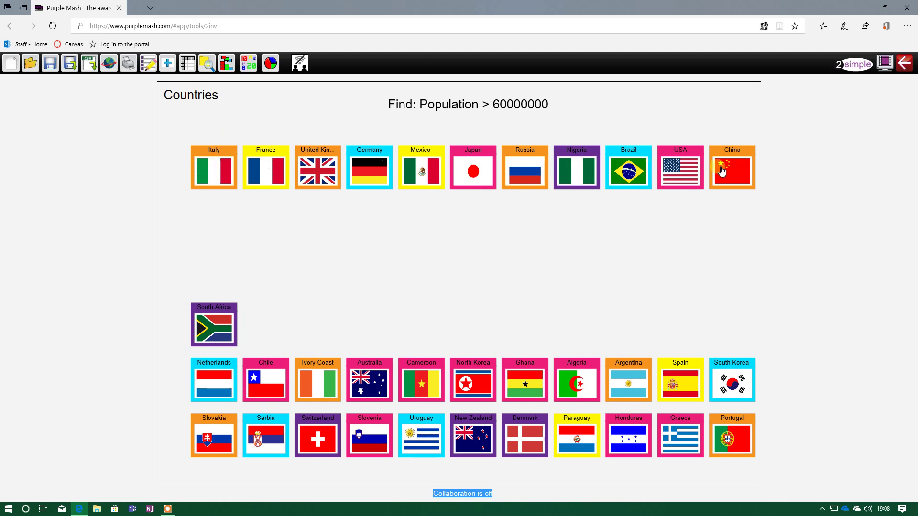
pyautogui.click(724, 164)
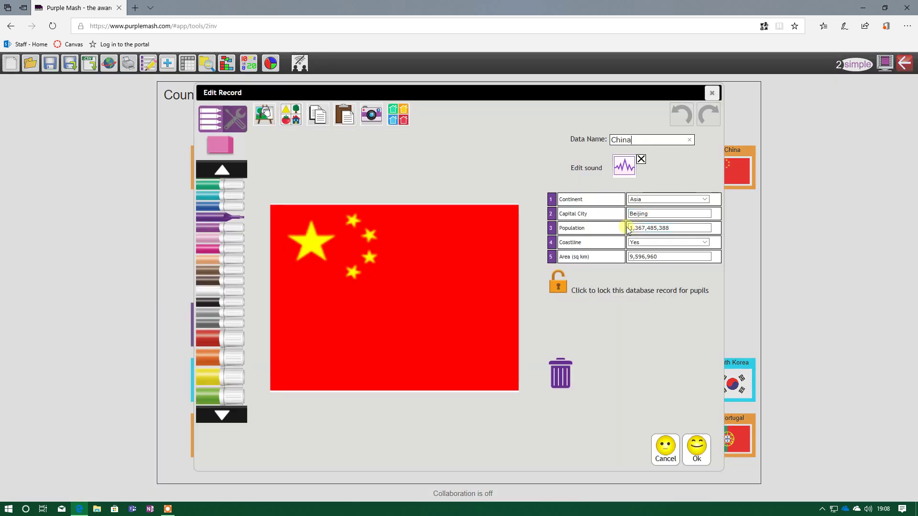
pyautogui.click(712, 92)
pyautogui.click(688, 171)
pyautogui.click(643, 228)
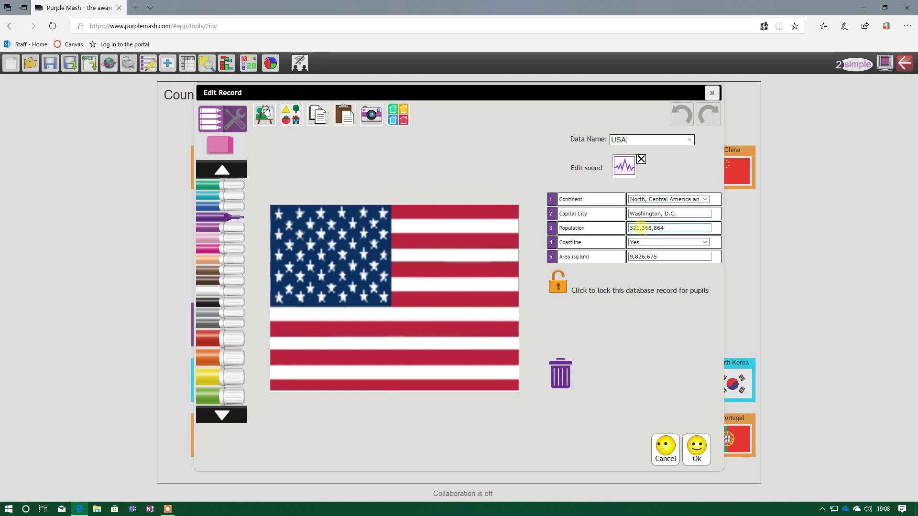
pyautogui.click(711, 93)
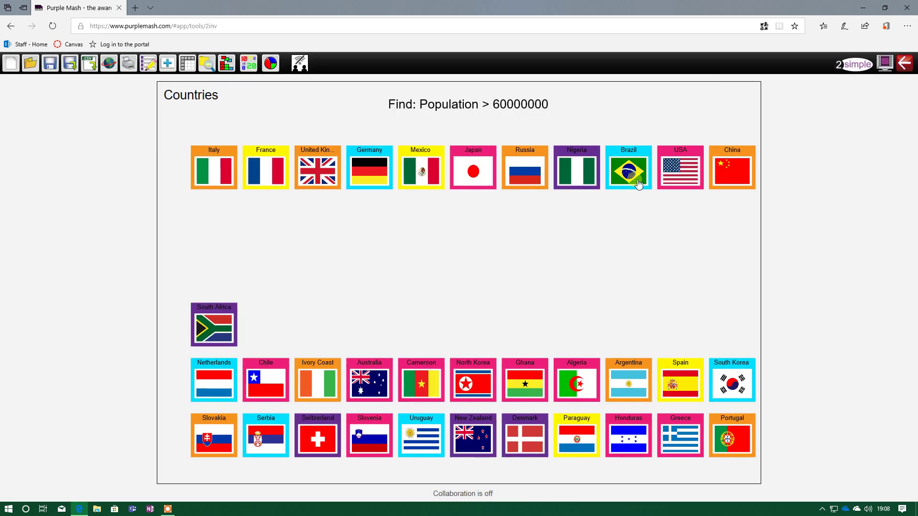
pyautogui.click(638, 183)
pyautogui.click(557, 168)
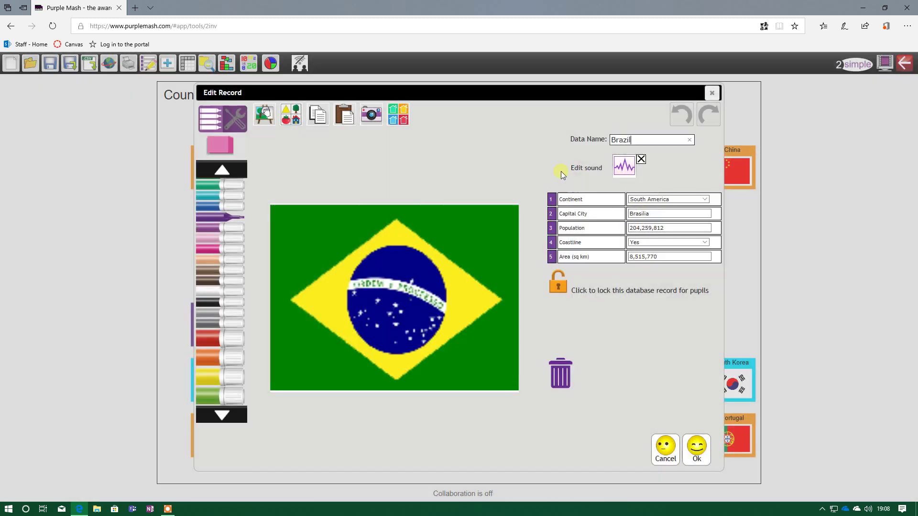
pyautogui.click(711, 92)
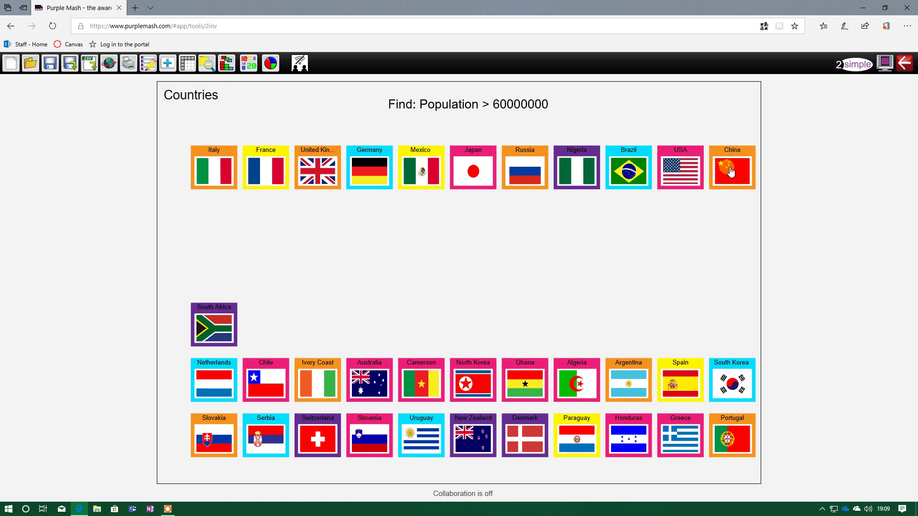
pyautogui.click(321, 168)
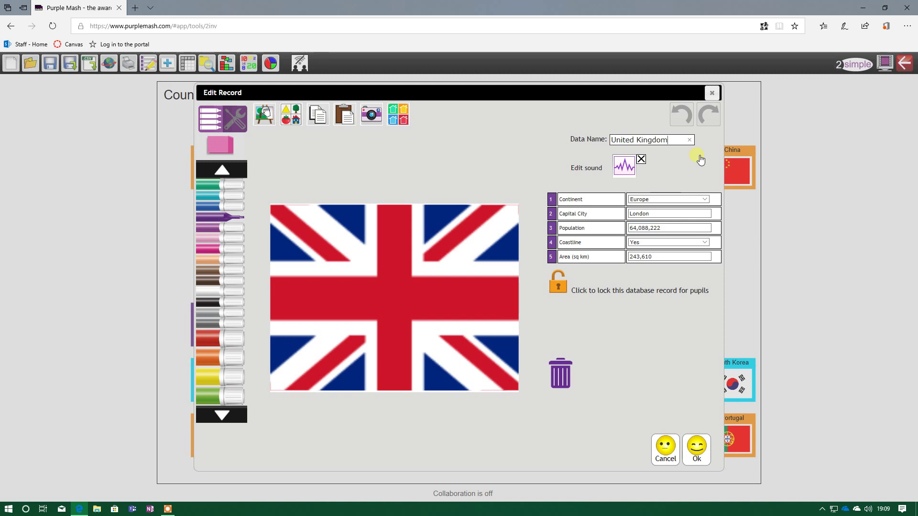
pyautogui.click(712, 93)
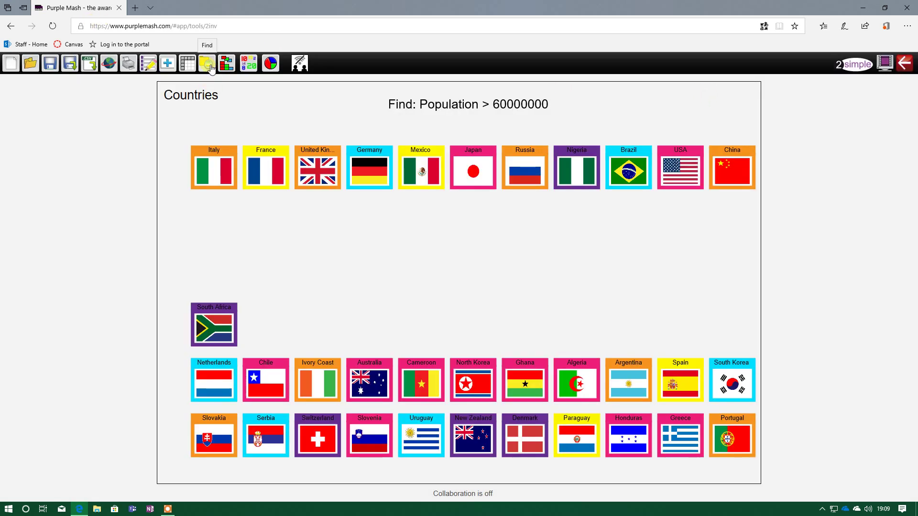
# Step: Sort the country cards by Area (sq km) in ascending order
pyautogui.click(227, 63)
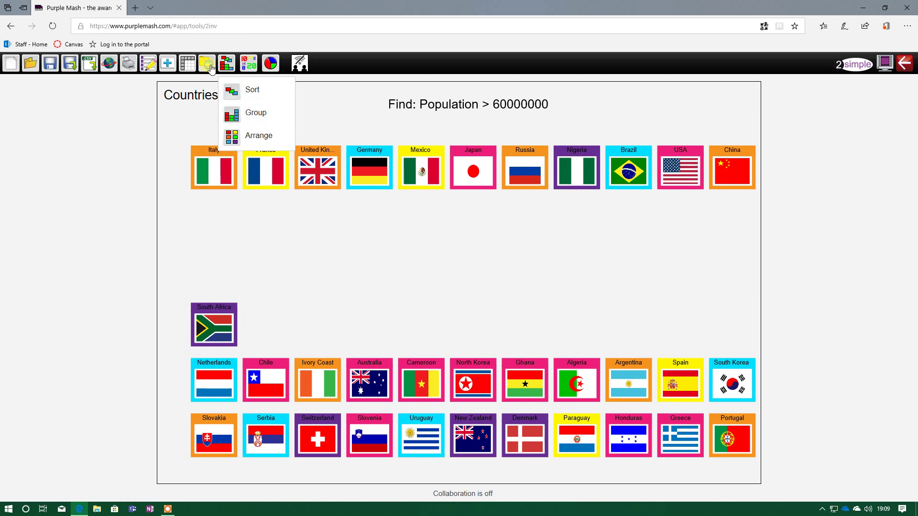
pyautogui.click(247, 94)
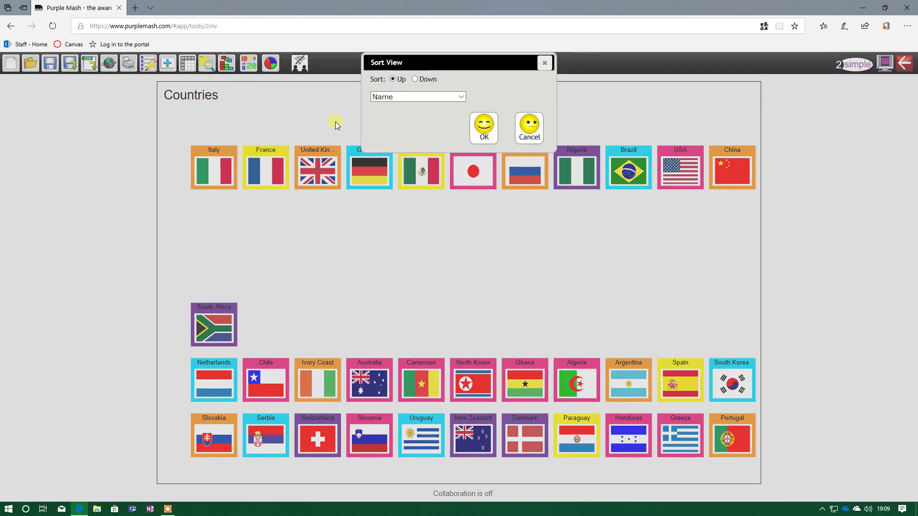
pyautogui.click(408, 98)
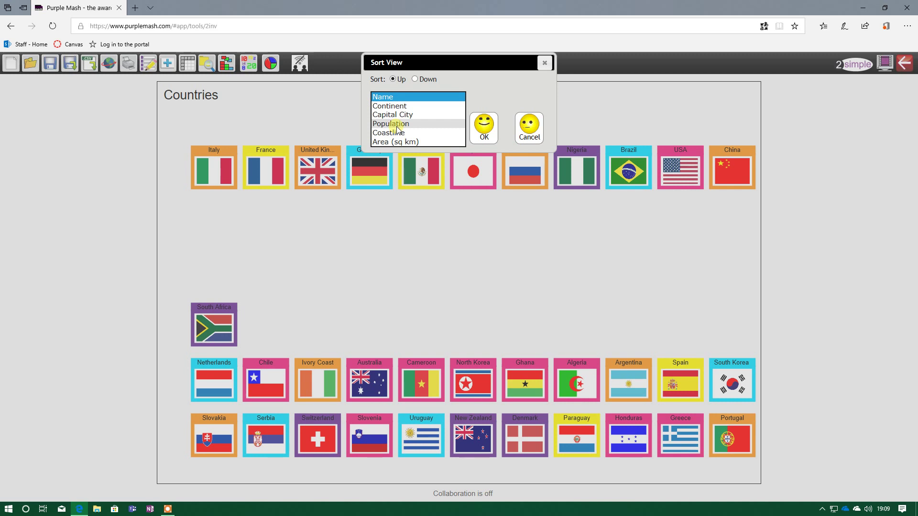
pyautogui.click(394, 142)
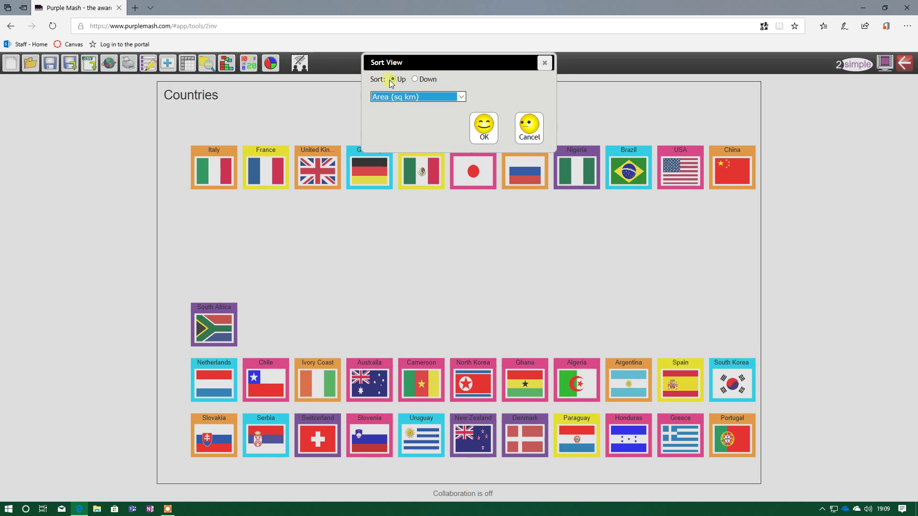
pyautogui.click(482, 126)
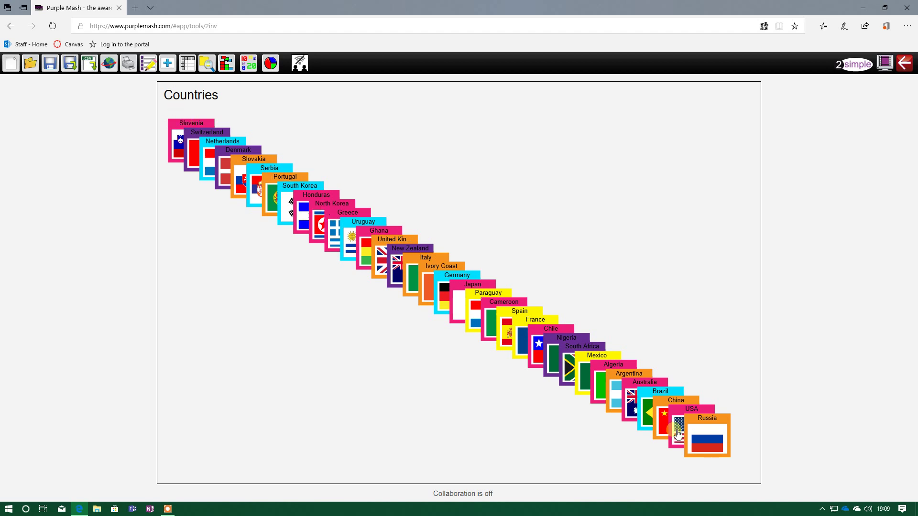
# Step: Check the areas of Slovenia (smallest) and Russia (largest) in their records
pyautogui.click(186, 123)
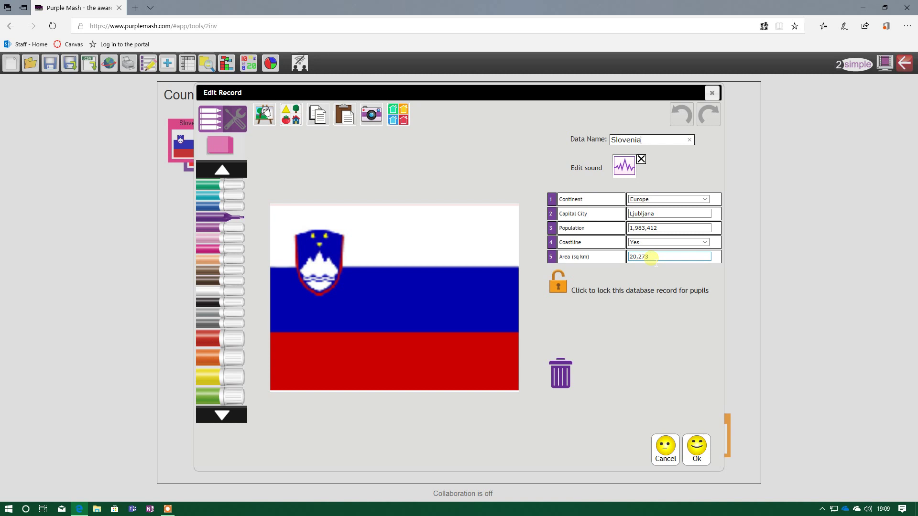
pyautogui.click(711, 92)
pyautogui.click(701, 455)
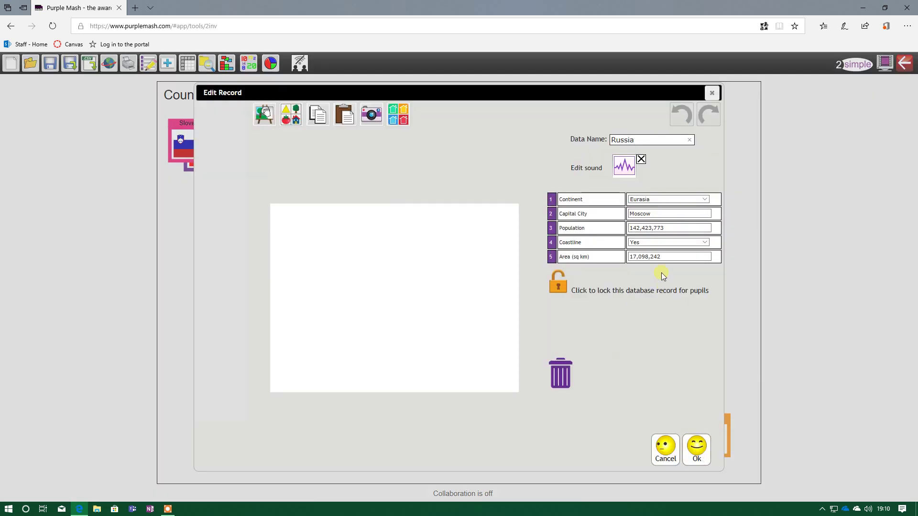
pyautogui.click(717, 98)
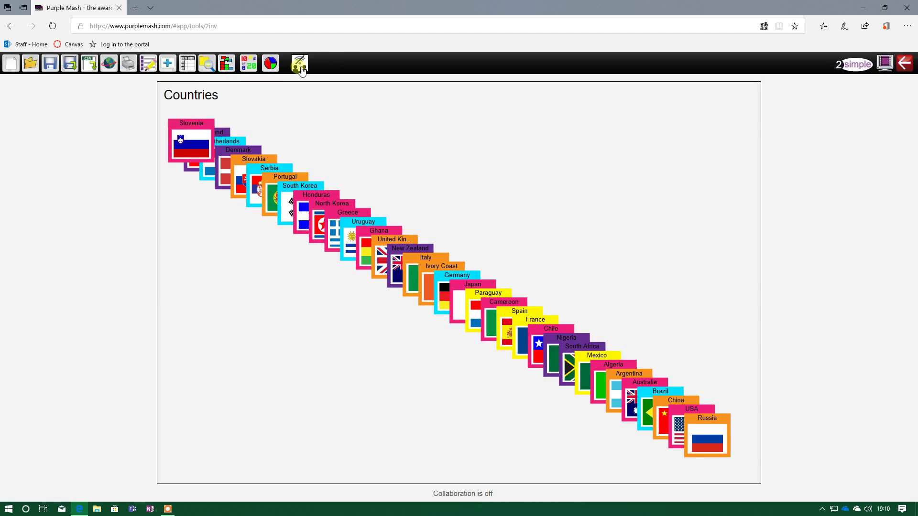
# Step: Arrange the area-sorted cards in rows from the bottom, Slovenia first, Russia on top
pyautogui.click(226, 63)
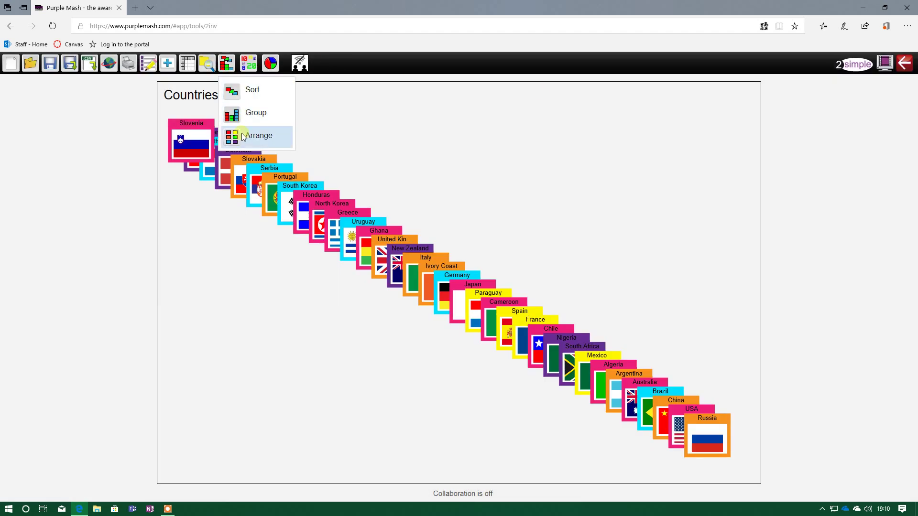
pyautogui.moveTo(242, 140)
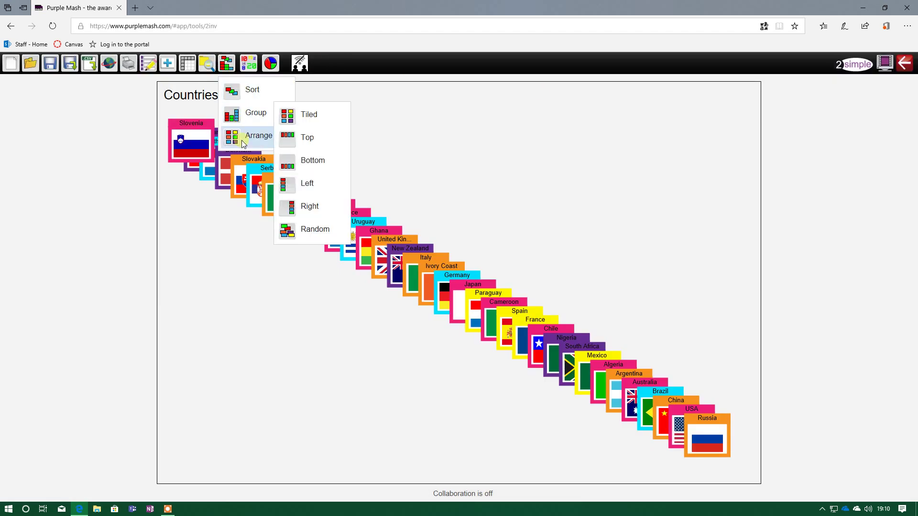
pyautogui.click(307, 160)
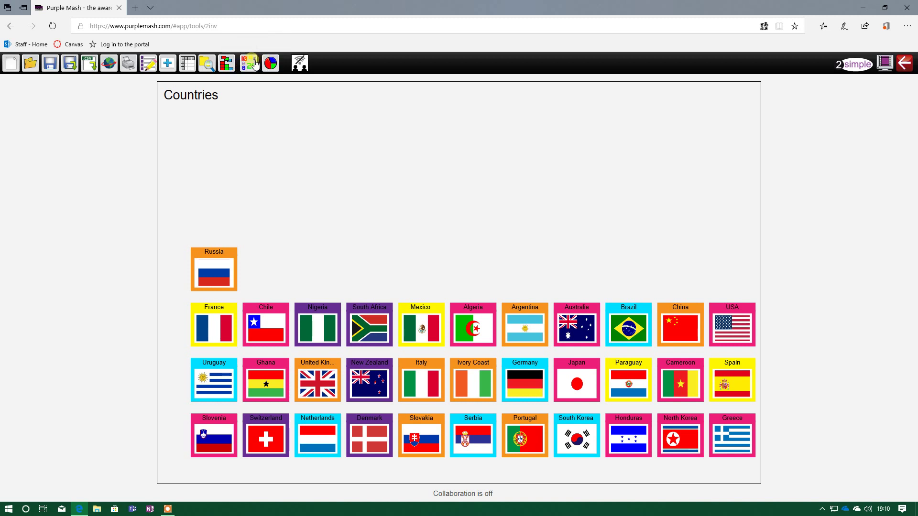
# Step: Count countries per Continent in Statistics: Europe 13, Africa 6, Asia 4, Eurasia 1
pyautogui.click(256, 64)
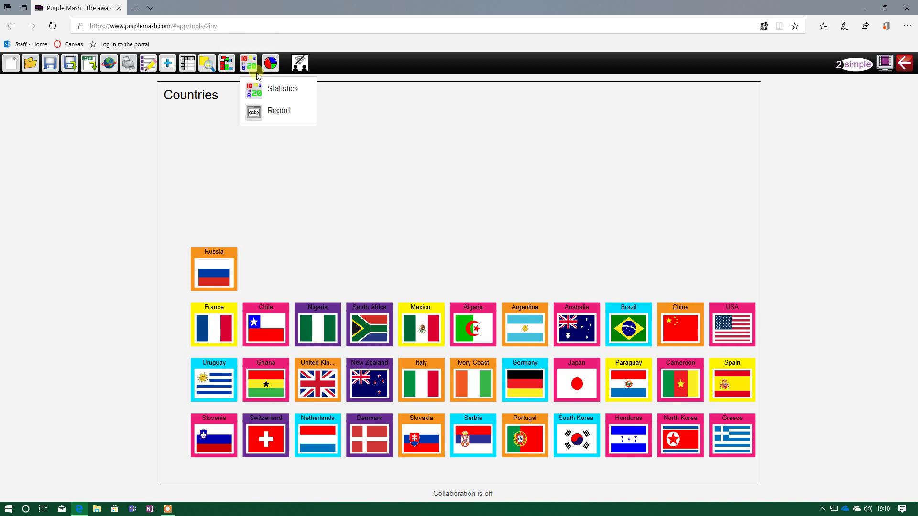
pyautogui.click(262, 88)
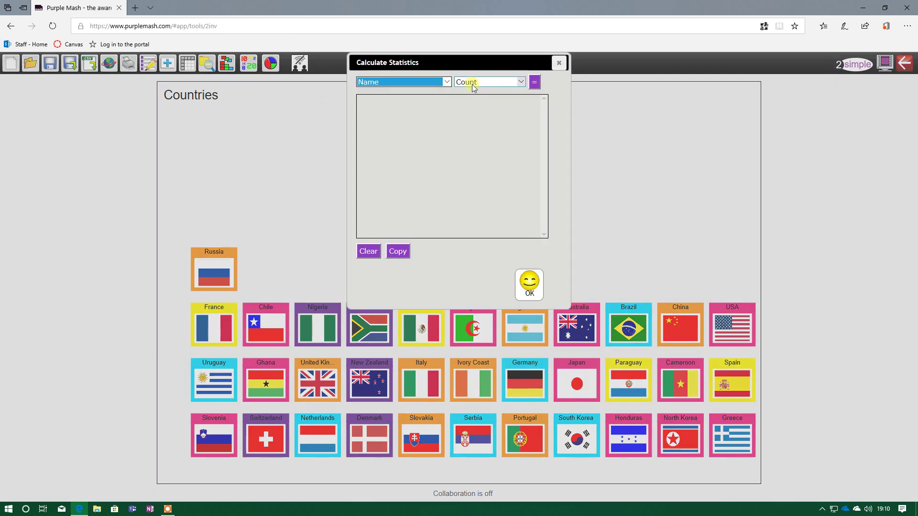
pyautogui.click(446, 83)
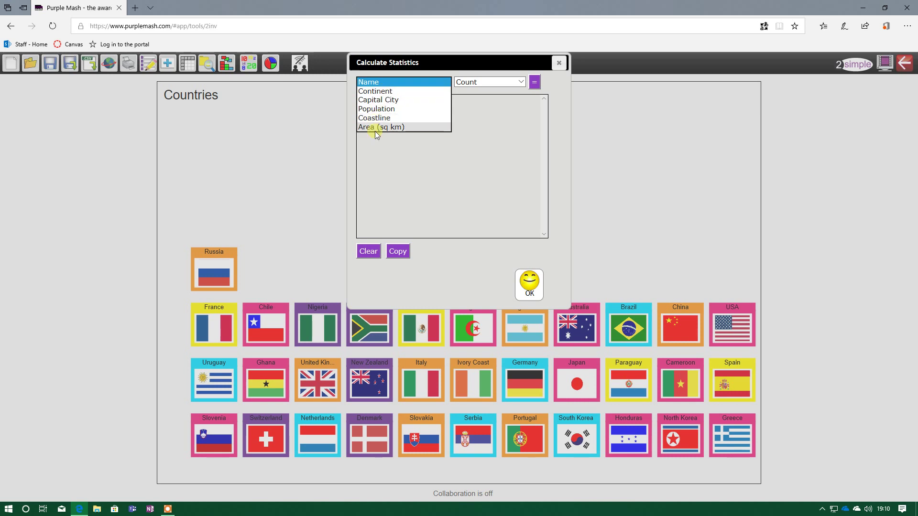
pyautogui.click(380, 91)
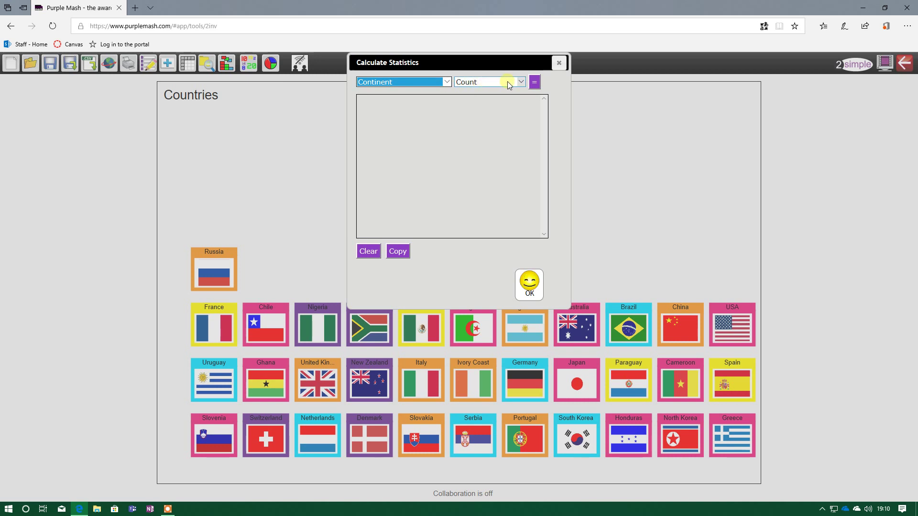
pyautogui.click(536, 83)
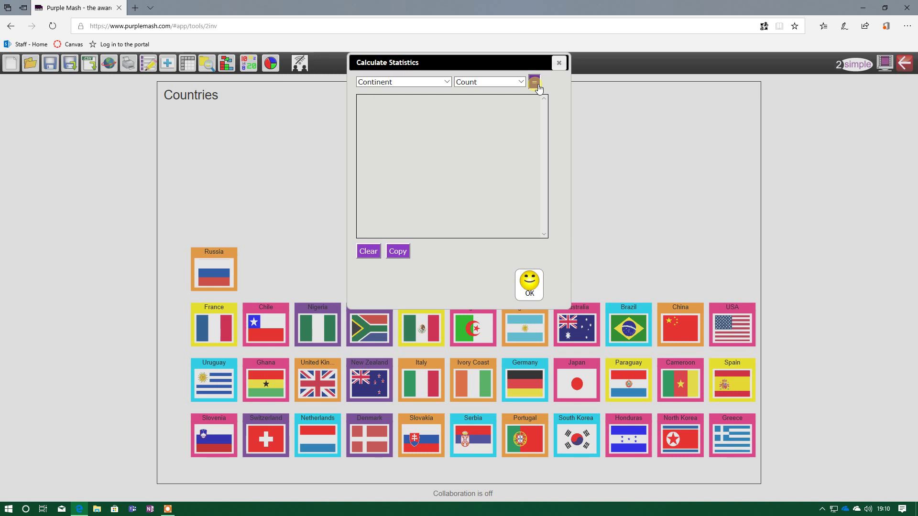
pyautogui.moveTo(367, 107); pyautogui.dragTo(419, 107)
pyautogui.click(419, 107)
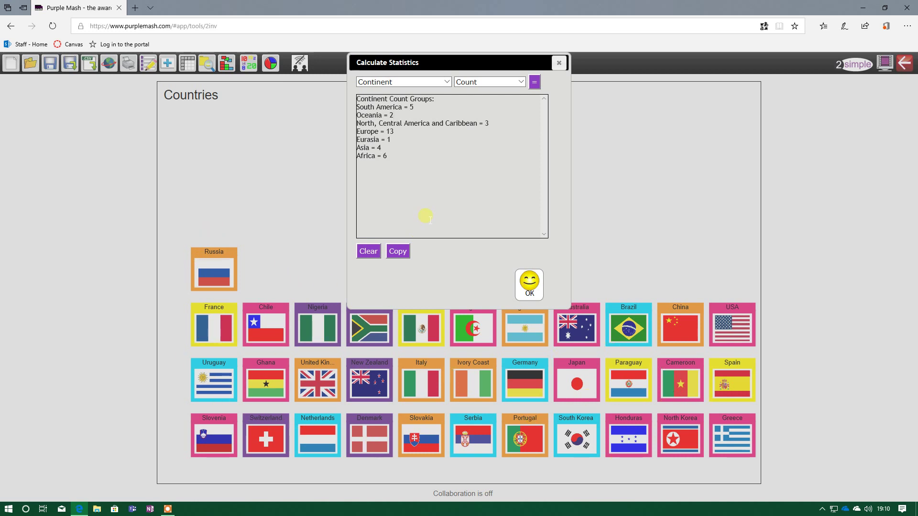
# Step: Clear the old results and run a count on the Population field
pyautogui.click(368, 251)
pyautogui.click(430, 82)
pyautogui.click(412, 104)
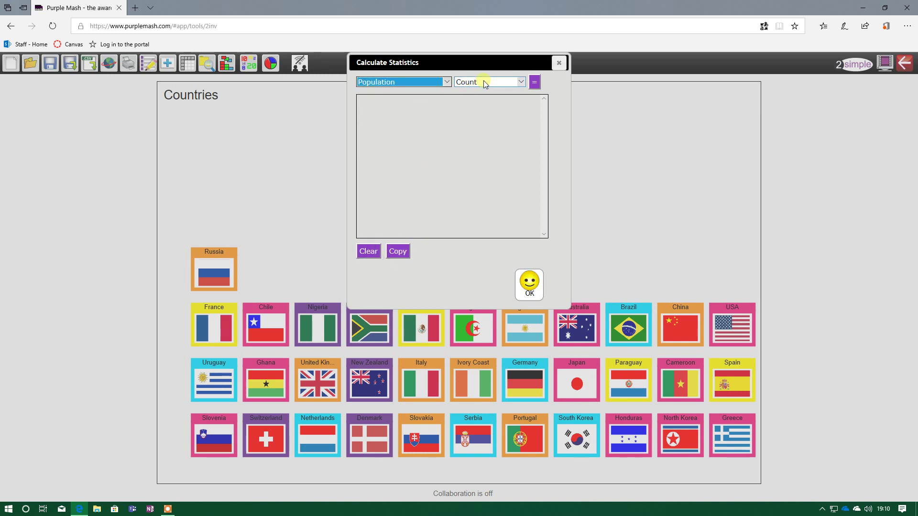
pyautogui.click(534, 83)
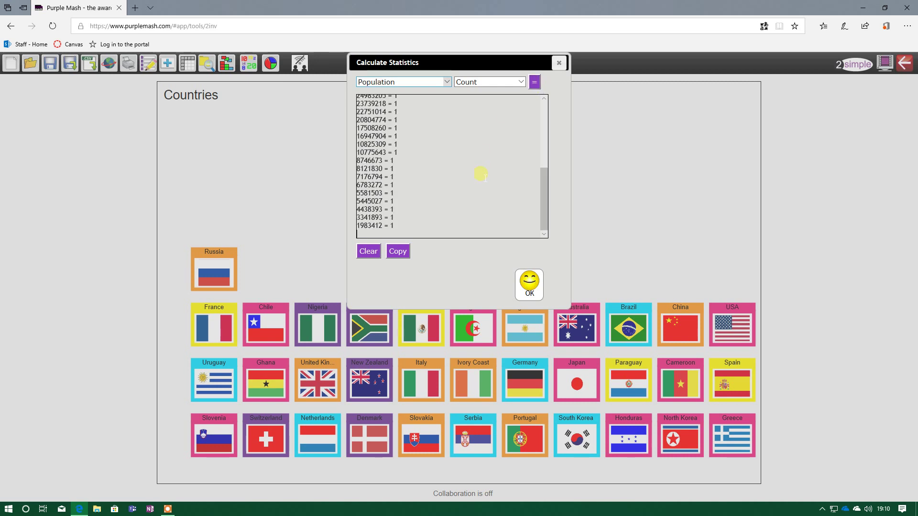
pyautogui.moveTo(546, 202); pyautogui.dragTo(565, 108)
pyautogui.click(369, 252)
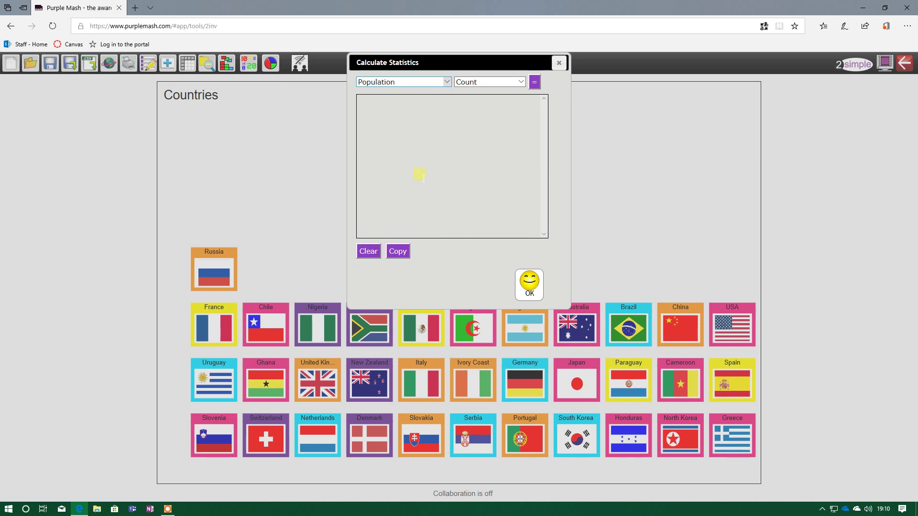
pyautogui.click(438, 85)
pyautogui.click(383, 91)
pyautogui.click(478, 82)
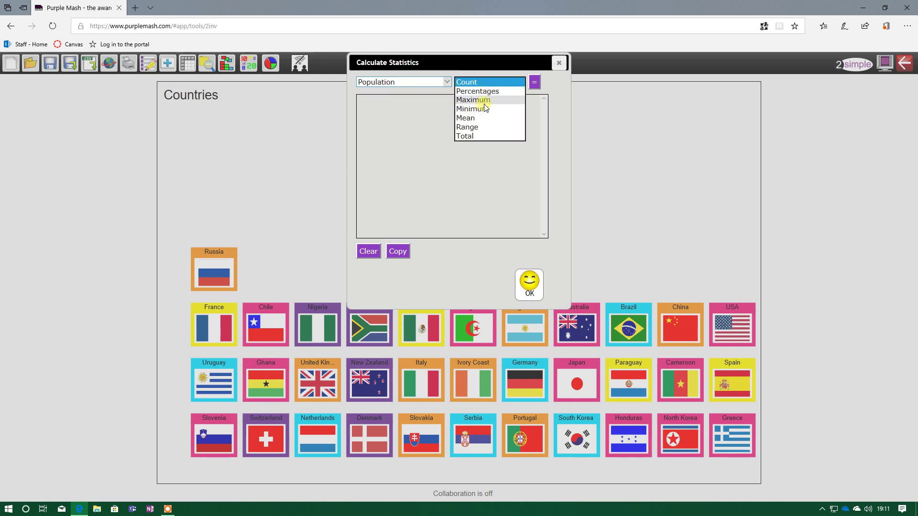
pyautogui.click(484, 101)
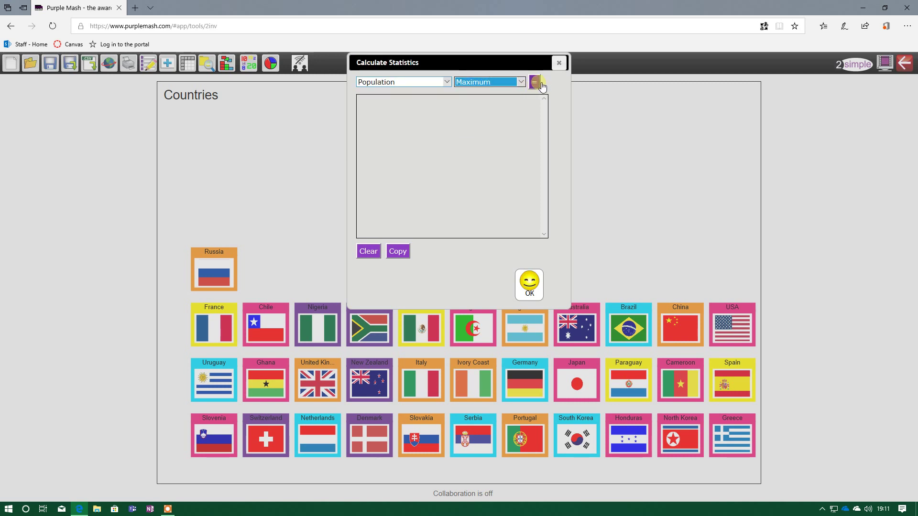
pyautogui.click(535, 83)
pyautogui.moveTo(471, 99); pyautogui.dragTo(438, 100)
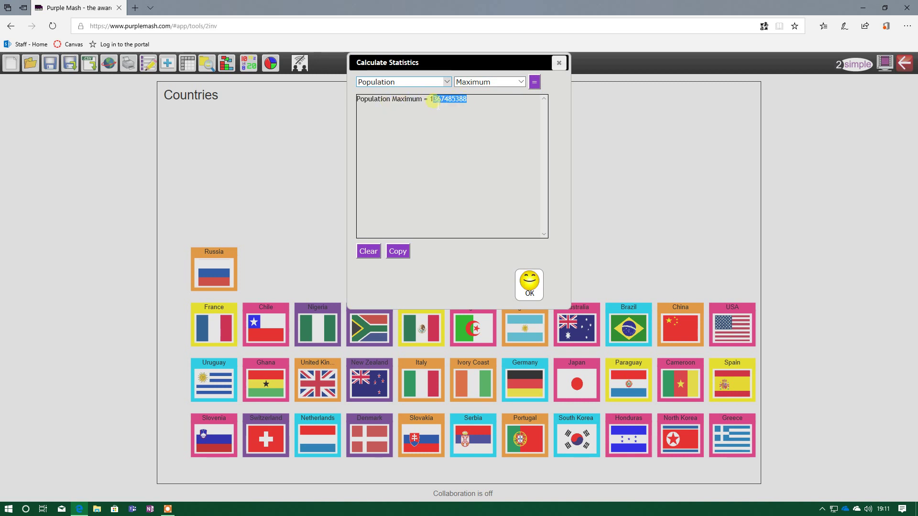
# Step: Calculate the minimum Population, 1983412, then clear the results
pyautogui.click(484, 82)
pyautogui.click(479, 95)
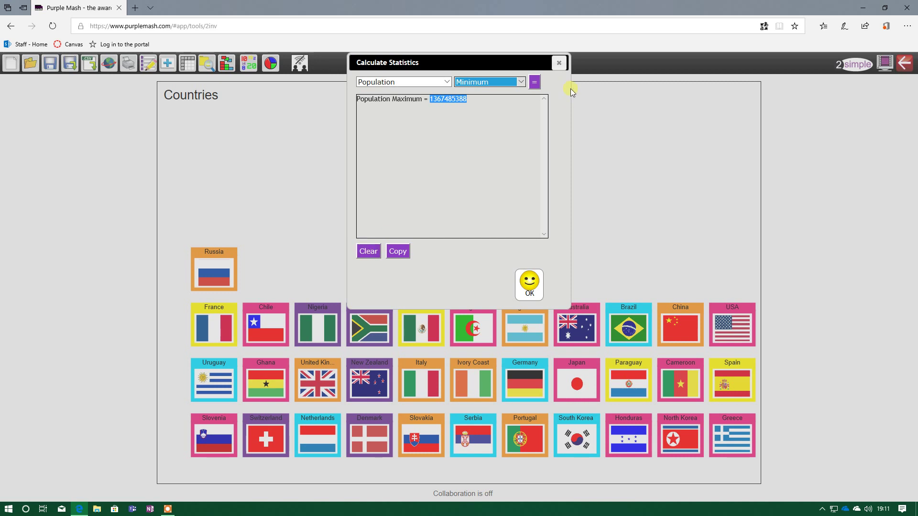
pyautogui.click(536, 83)
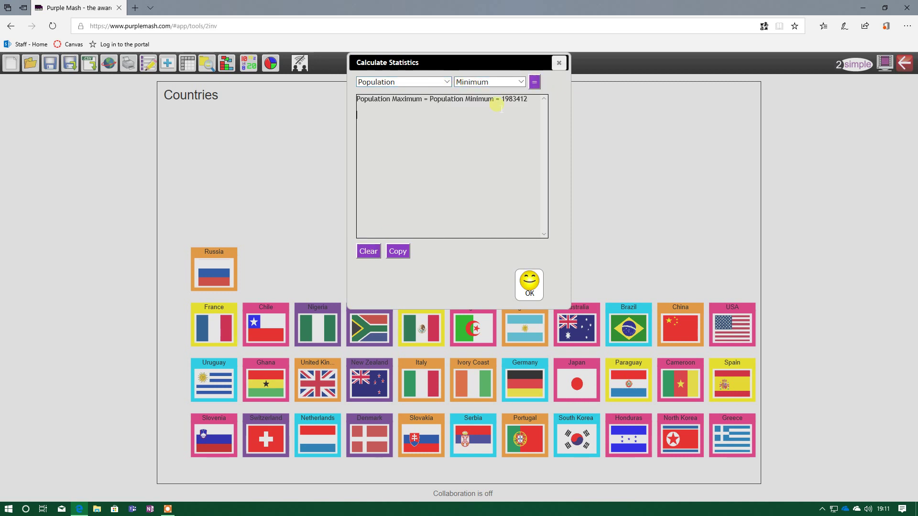
pyautogui.click(371, 252)
pyautogui.click(447, 83)
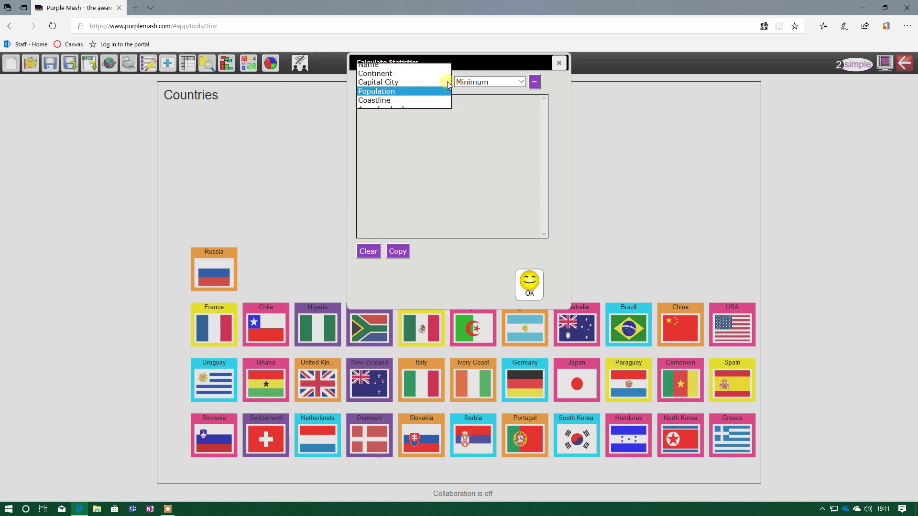
# Step: Count countries by Coastline: Yes = 31 and No = 3
pyautogui.click(396, 100)
pyautogui.click(535, 81)
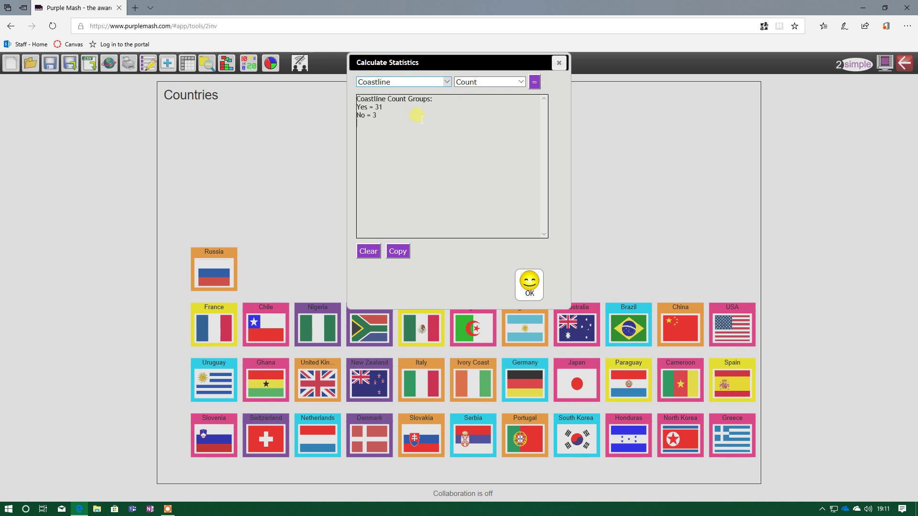
pyautogui.moveTo(387, 111); pyautogui.dragTo(365, 117)
pyautogui.click(396, 82)
pyautogui.click(391, 117)
pyautogui.moveTo(385, 110)
pyautogui.mouseDown()
pyautogui.moveTo(357, 108)
pyautogui.moveTo(391, 116)
pyautogui.mouseUp()
# Step: Close statistics and chart the Continent field as a pie chart, Europe largest at 38%
pyautogui.click(559, 63)
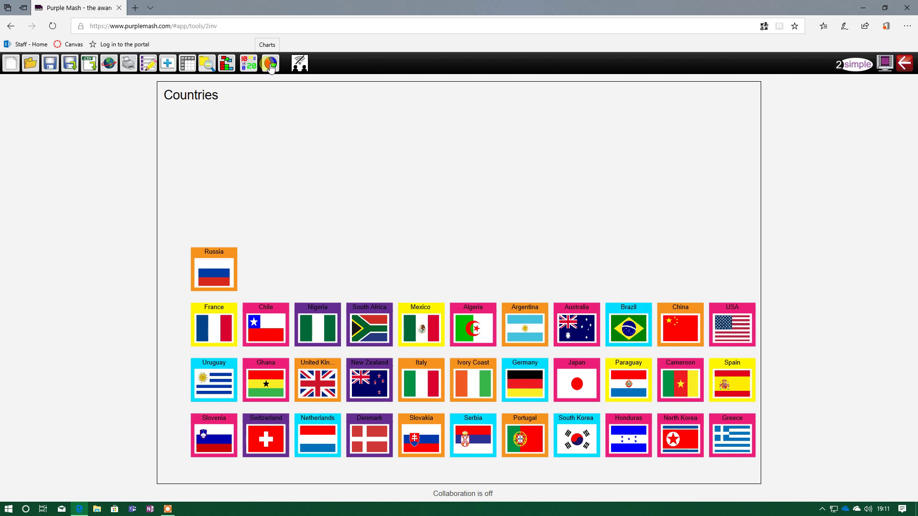
pyautogui.click(270, 64)
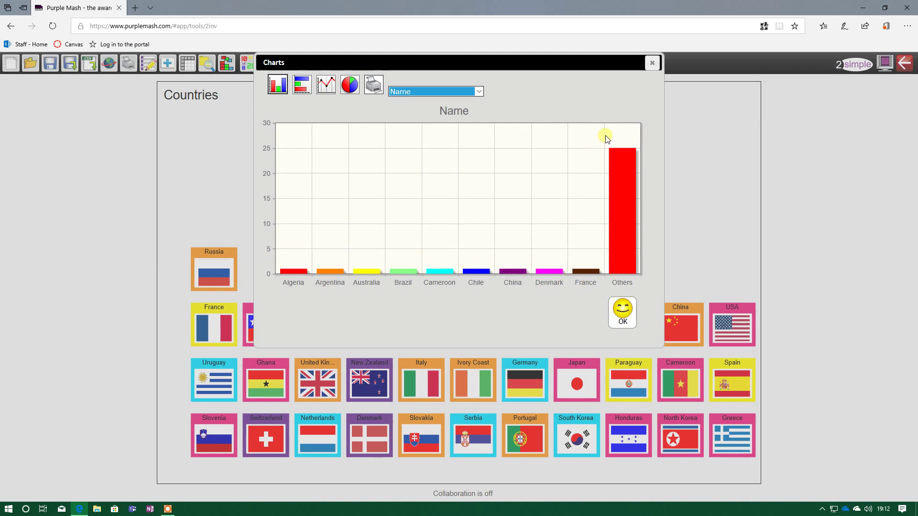
pyautogui.click(616, 162)
pyautogui.click(419, 92)
pyautogui.click(406, 103)
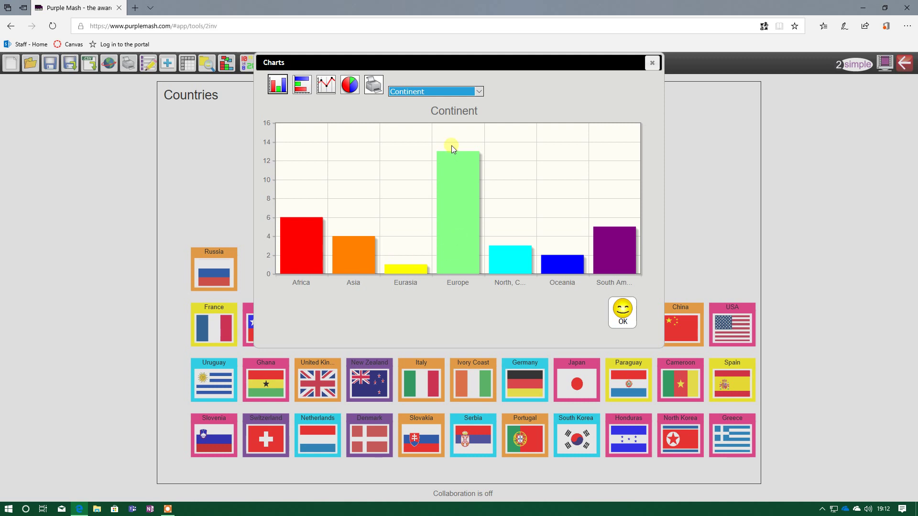
pyautogui.click(354, 87)
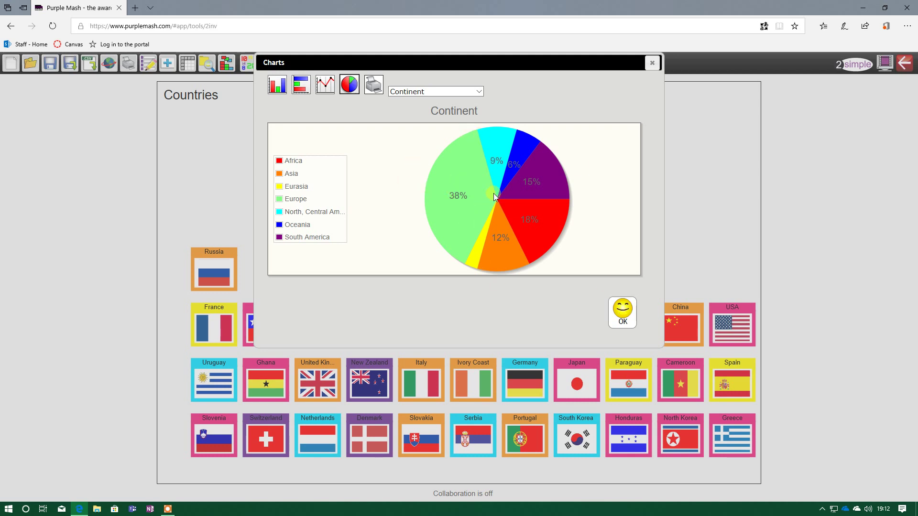
# Step: Chart the Population field, then switch it to a vertical bar chart
pyautogui.click(303, 86)
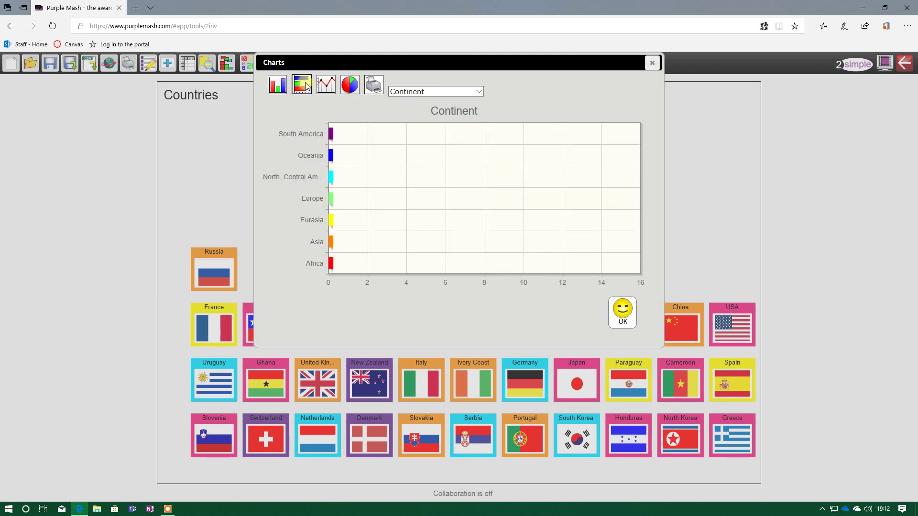
pyautogui.click(437, 93)
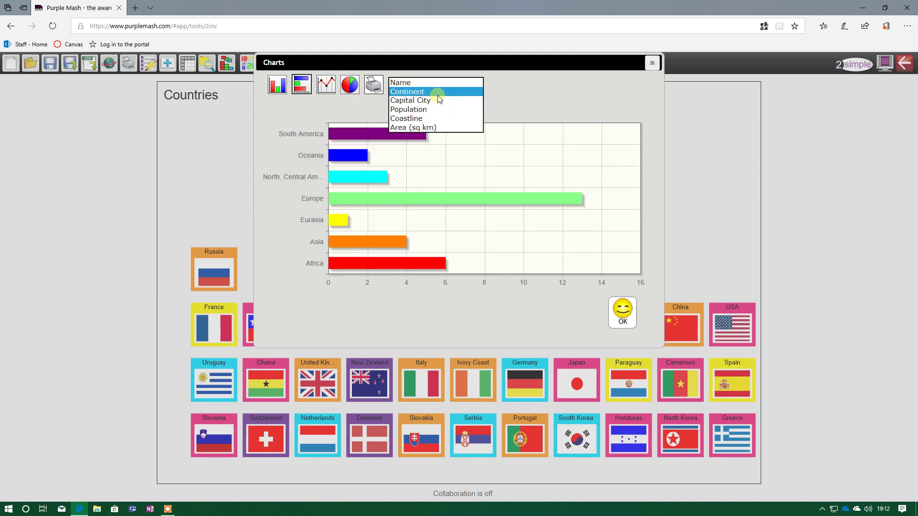
pyautogui.click(422, 110)
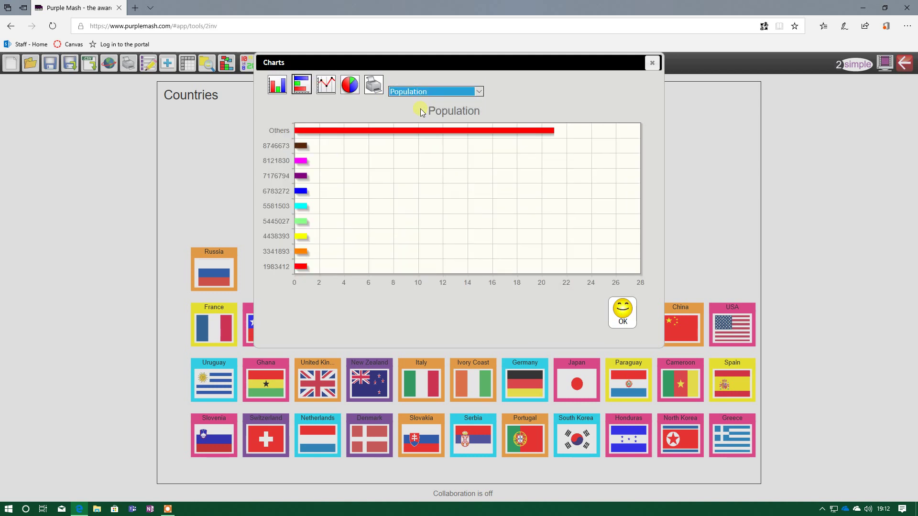
pyautogui.click(277, 85)
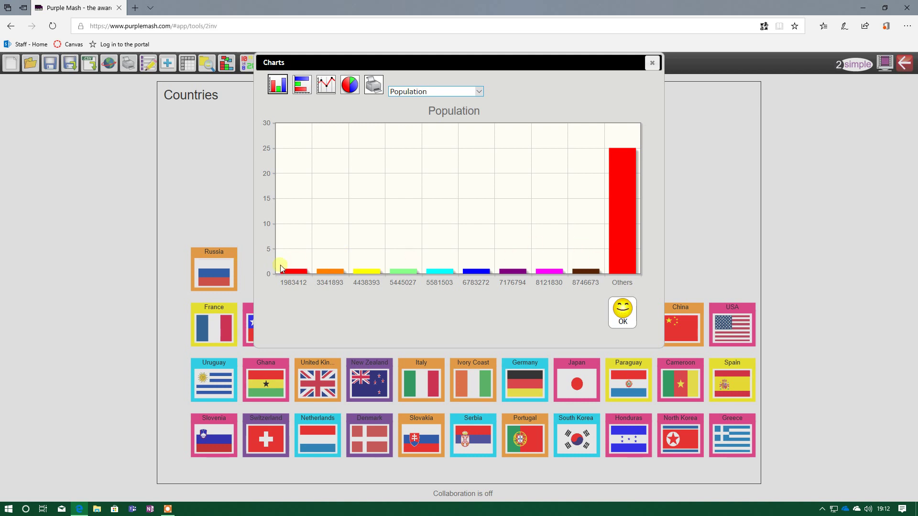
# Step: Chart the Coastline field (Yes 31, No 3), then close the charts
pyautogui.click(416, 92)
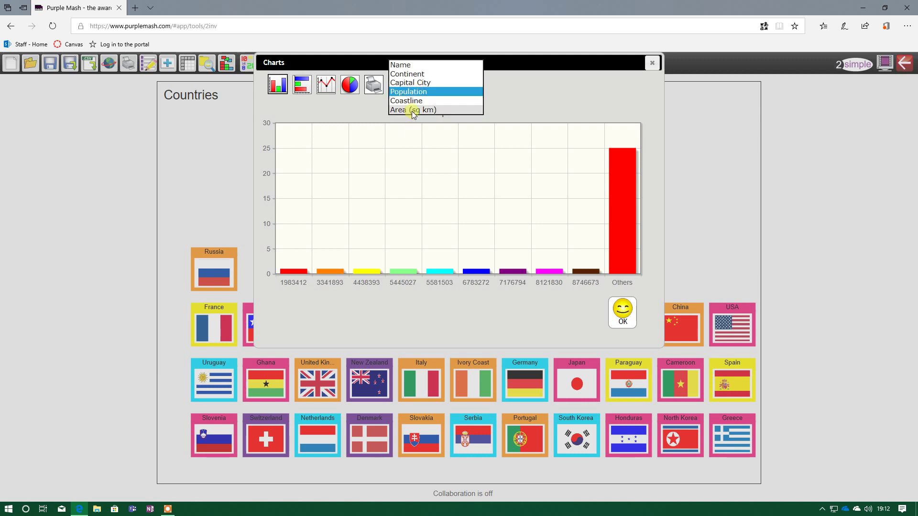
pyautogui.click(414, 101)
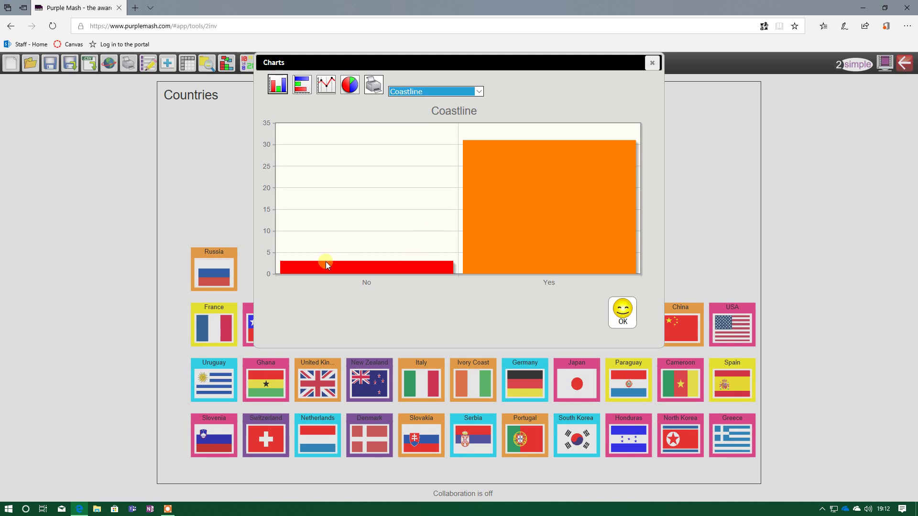
pyautogui.click(629, 320)
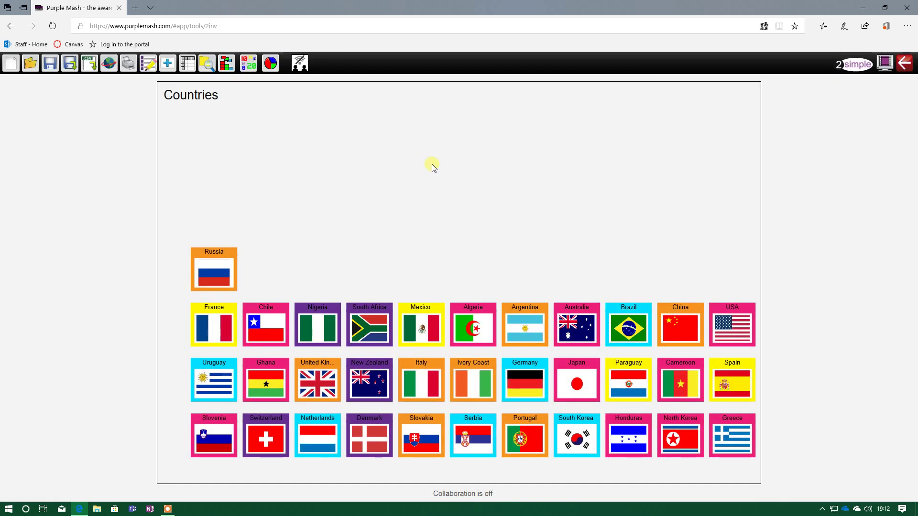
# Step: View the 34 records in Table View and close it, then open and cancel Find
pyautogui.click(195, 69)
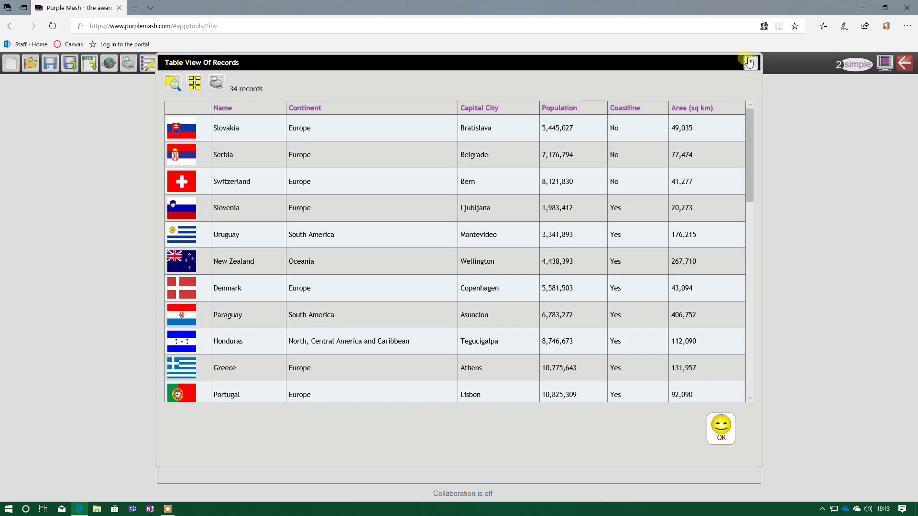
pyautogui.click(721, 428)
pyautogui.click(204, 66)
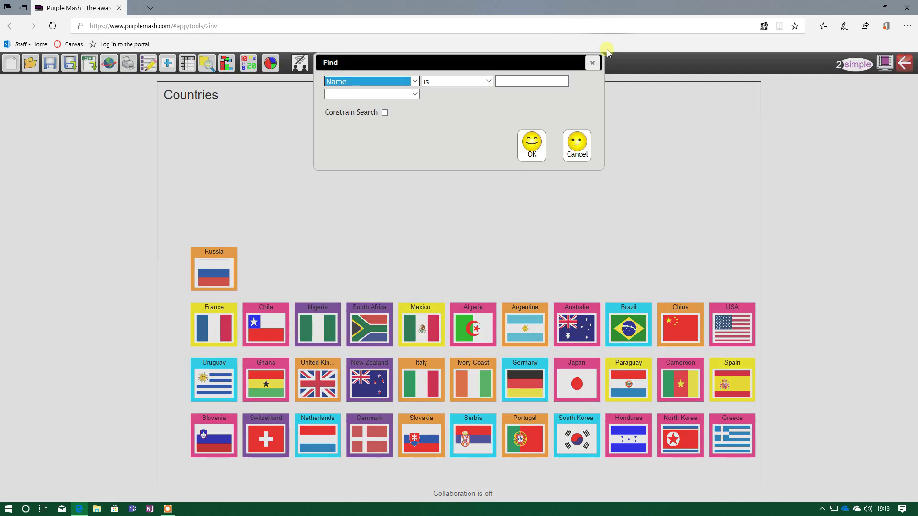
pyautogui.click(590, 64)
# Step: Group the country flags by Capital City
pyautogui.click(226, 66)
pyautogui.click(241, 113)
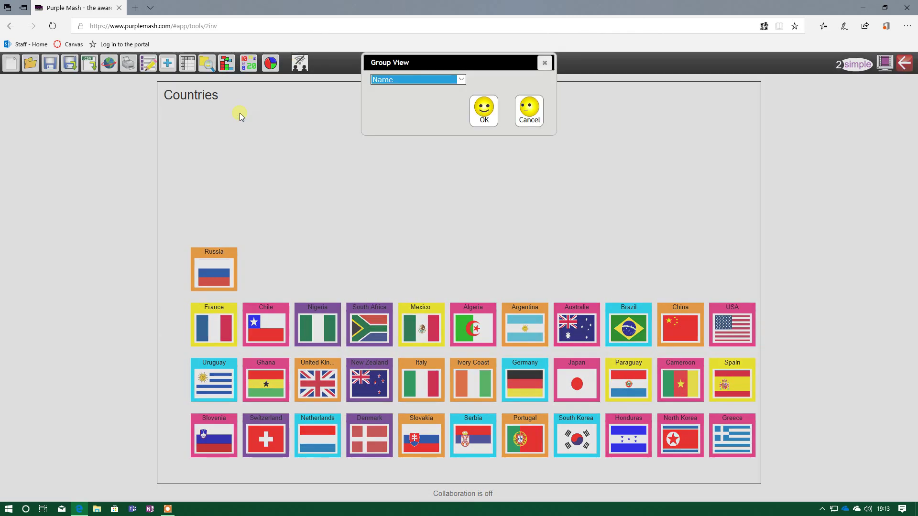
pyautogui.click(425, 79)
pyautogui.click(420, 97)
pyautogui.click(483, 110)
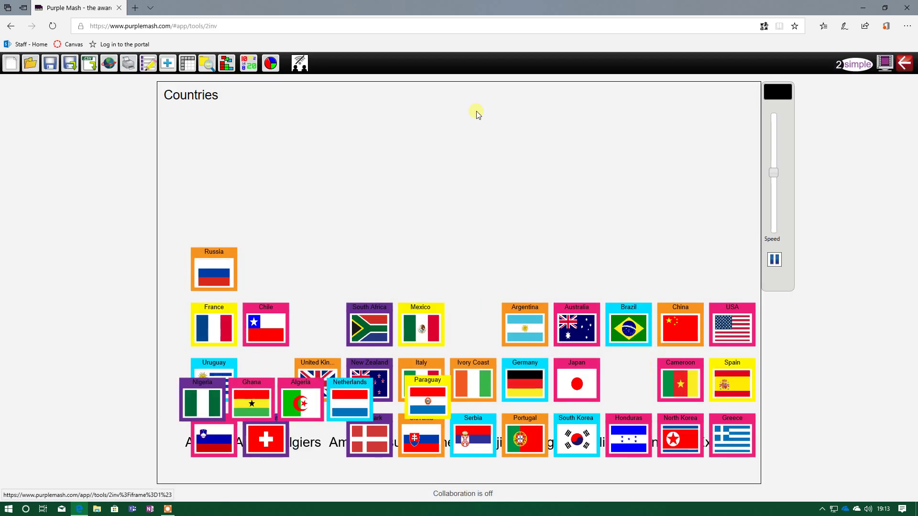
# Step: Regroup the flags by Continent instead, into continent columns
pyautogui.click(227, 66)
pyautogui.click(242, 113)
pyautogui.click(429, 79)
pyautogui.click(410, 88)
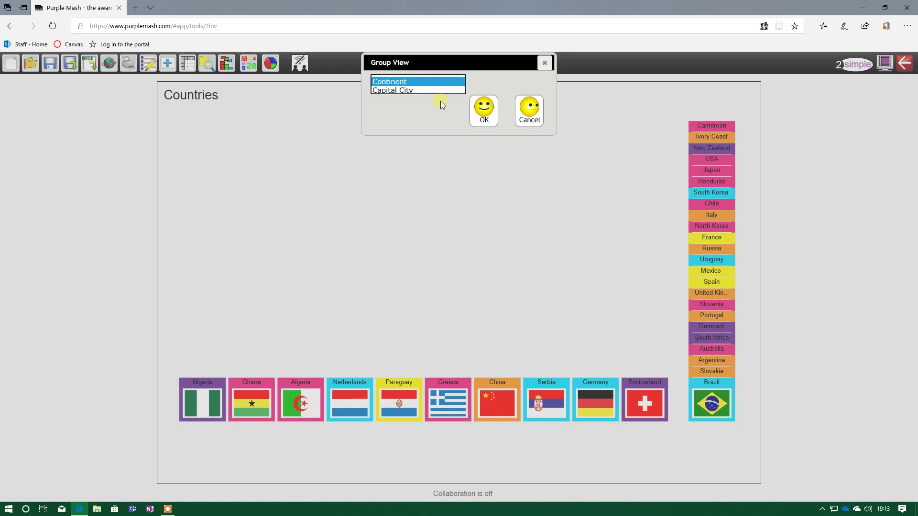
pyautogui.click(484, 110)
pyautogui.moveTo(774, 174); pyautogui.dragTo(789, 109)
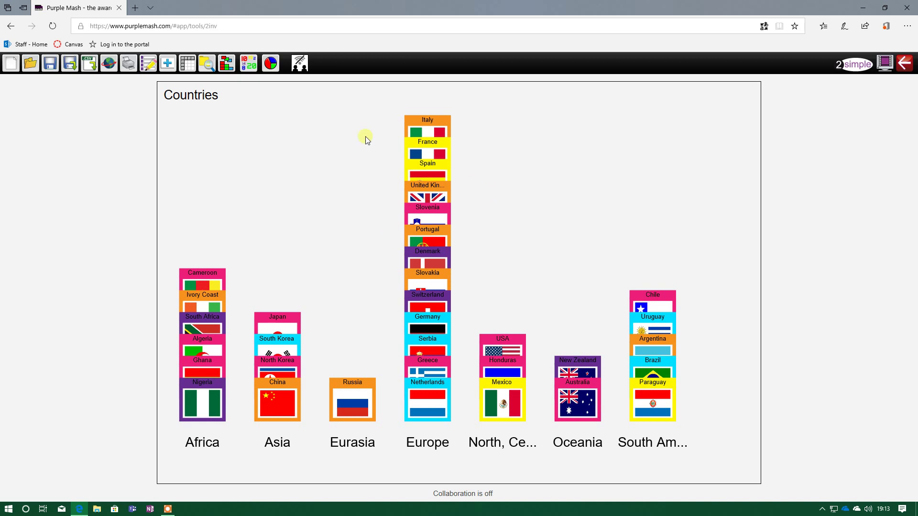
# Step: Reopen the Charts window on the grouped data
pyautogui.click(229, 72)
pyautogui.click(252, 63)
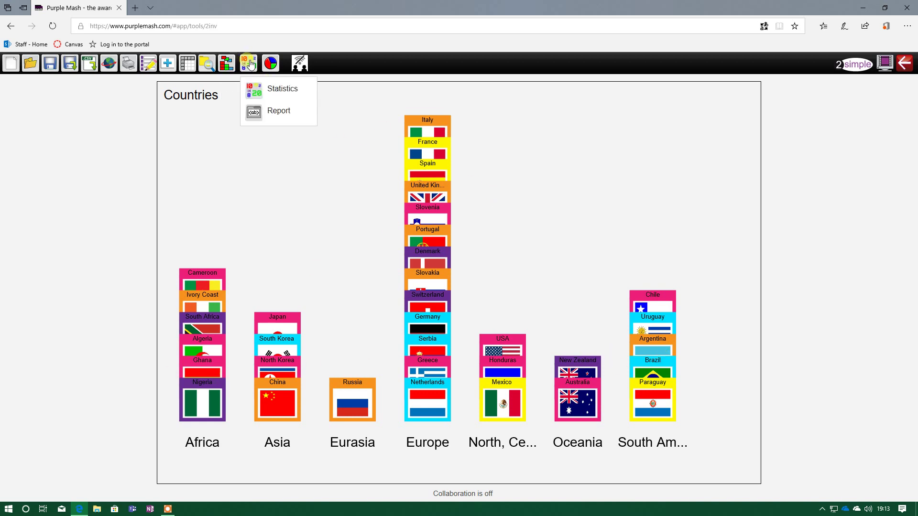
pyautogui.click(282, 88)
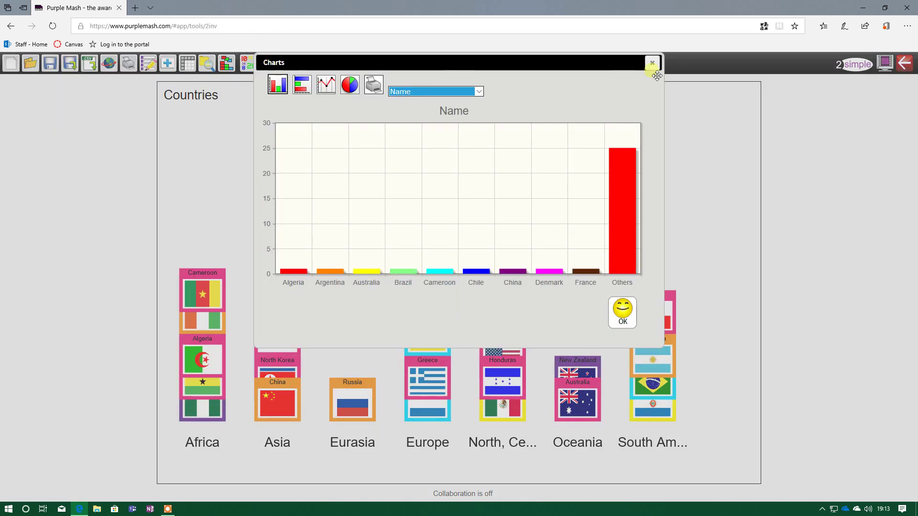